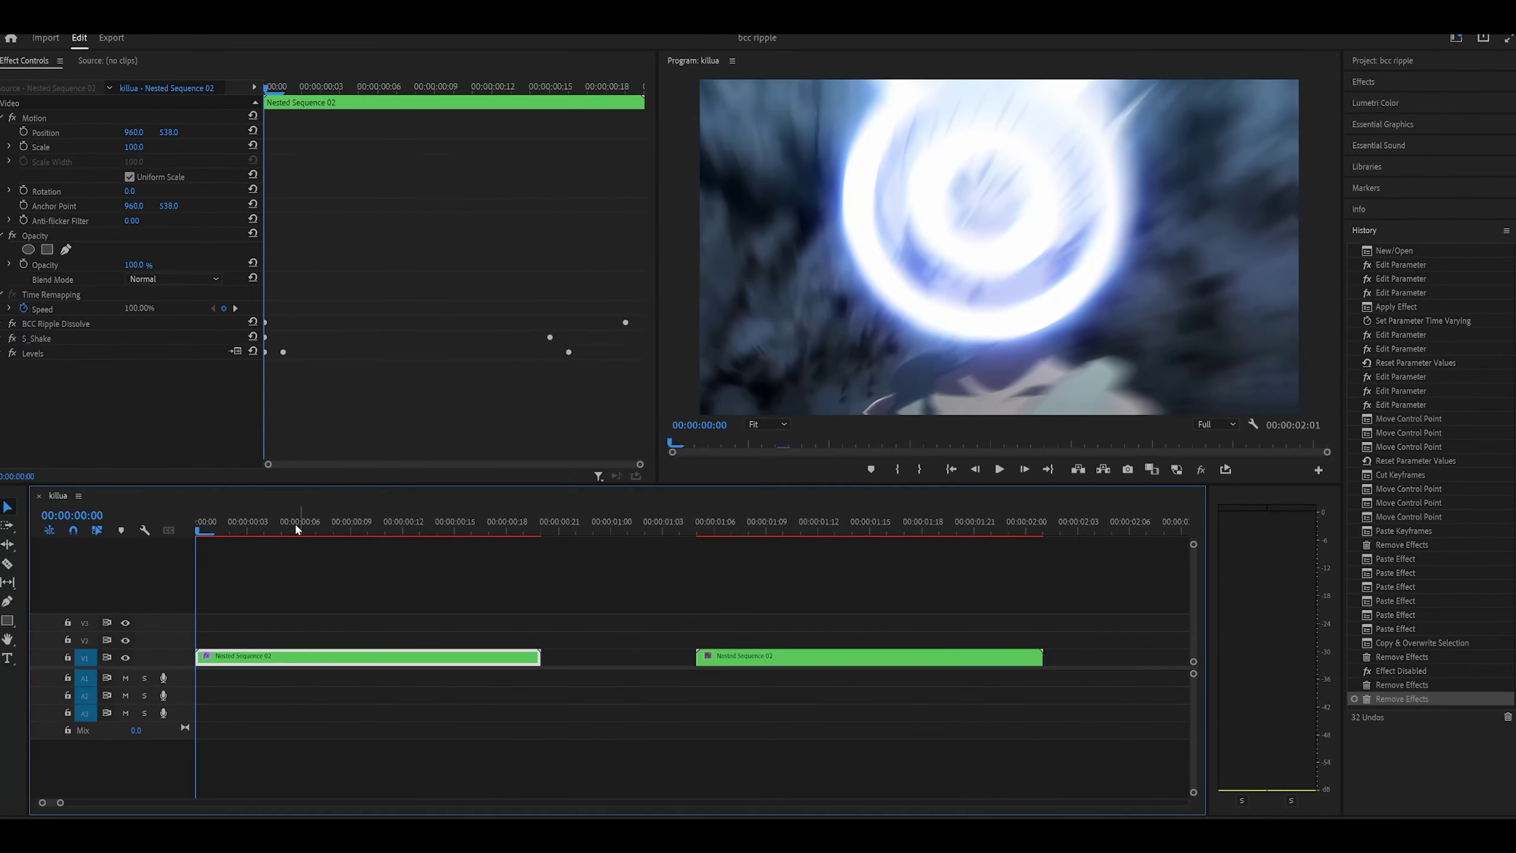
Step: Play back the two nested sequence clips from their start points and select the second clip
{"action": "left_click", "coordinate": [298, 528]}
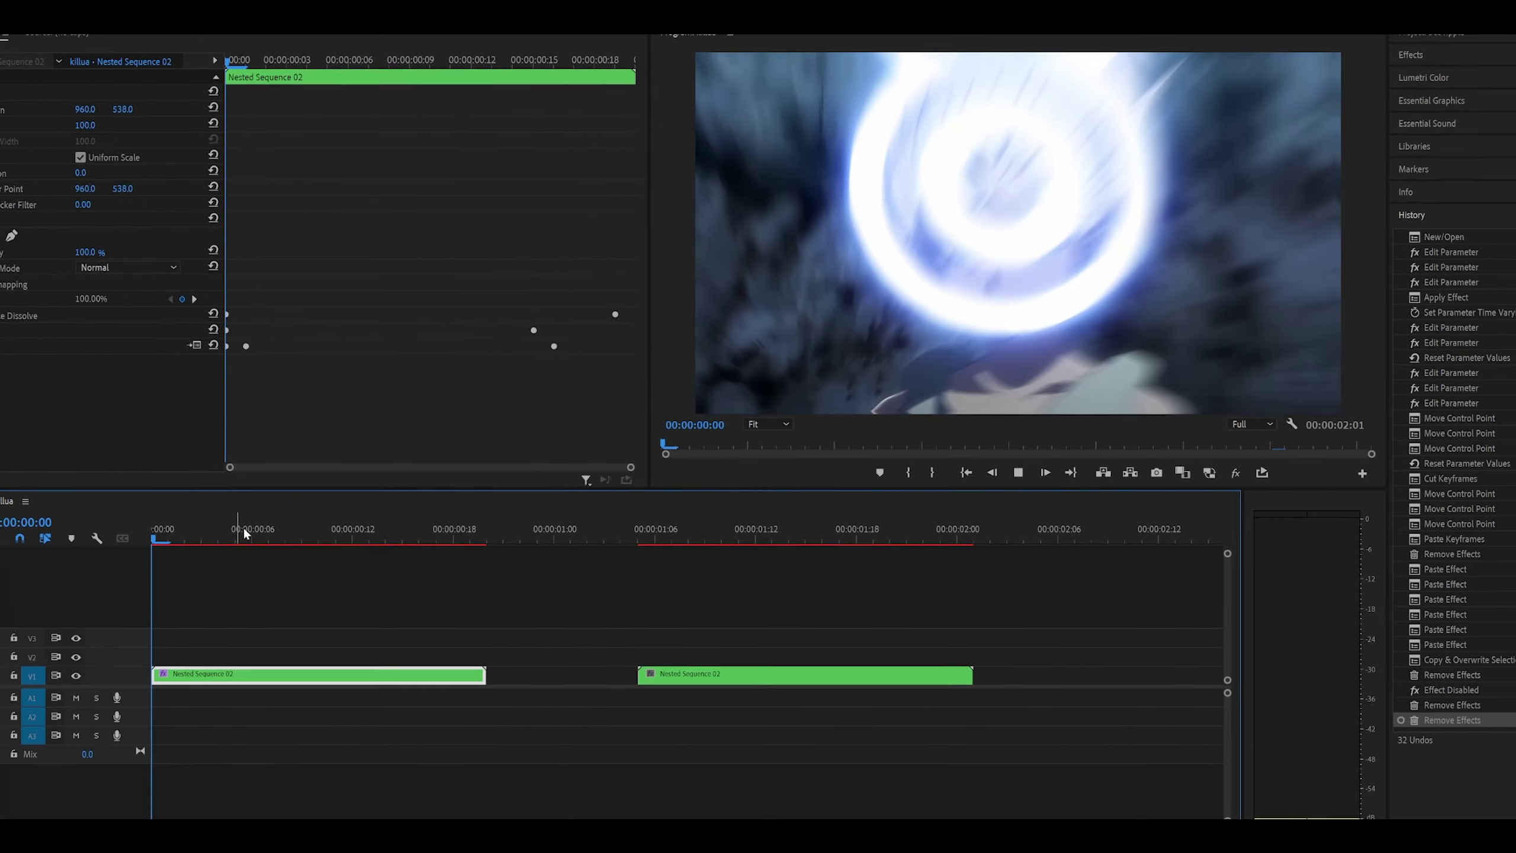
{"action": "key", "text": "space"}
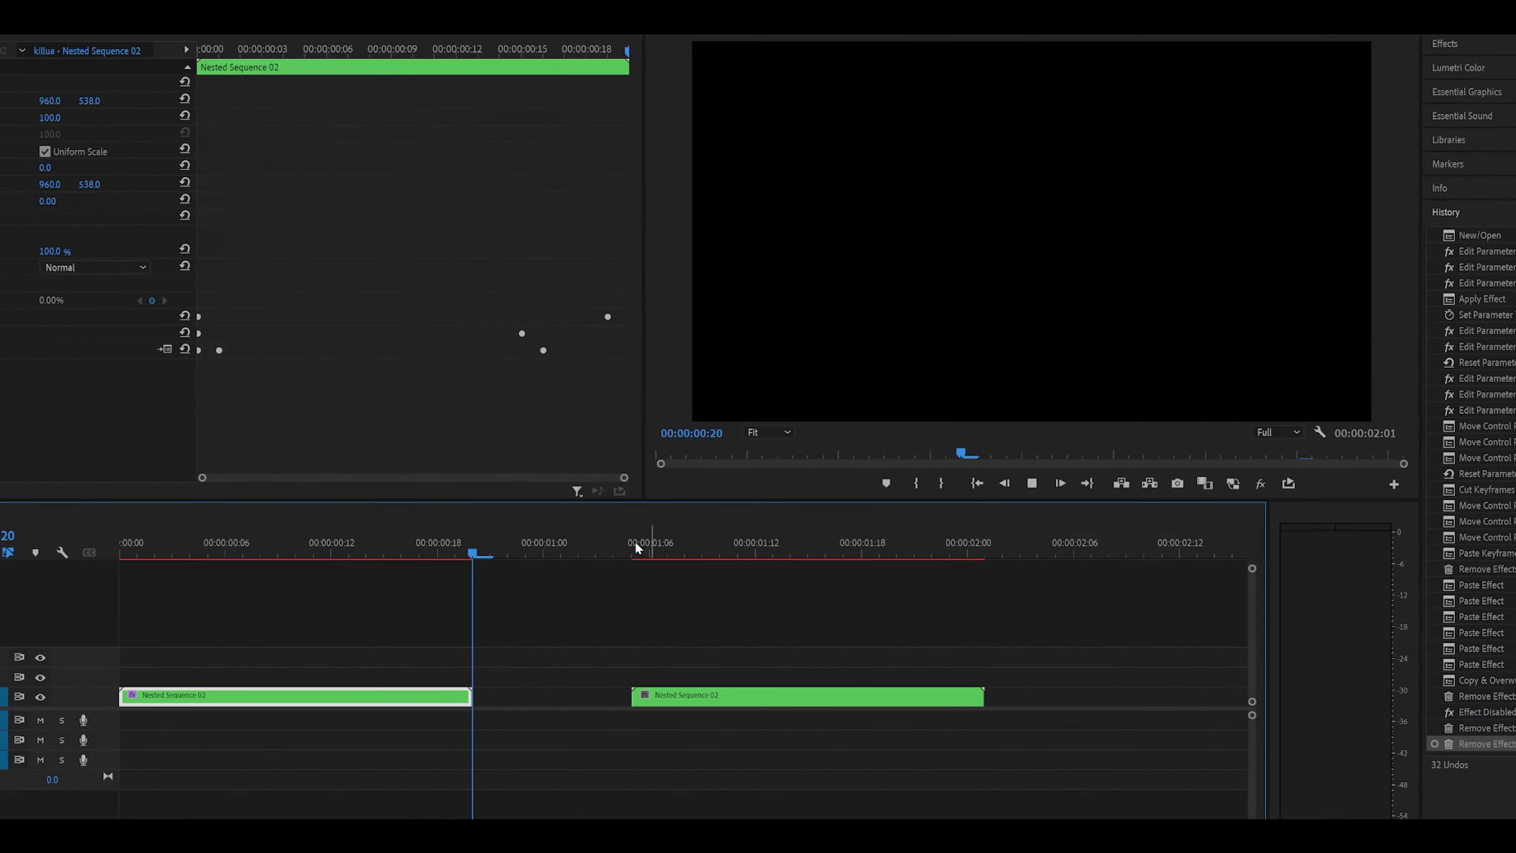
{"action": "left_click", "coordinate": [649, 523]}
{"action": "left_click", "coordinate": [737, 659]}
{"action": "scroll", "coordinate": [766, 588], "scroll_direction": "down", "scroll_amount": 2}
{"action": "scroll", "coordinate": [766, 588], "scroll_direction": "up", "scroll_amount": 1}
{"action": "key", "text": "space"}
{"action": "left_click", "coordinate": [360, 550]}
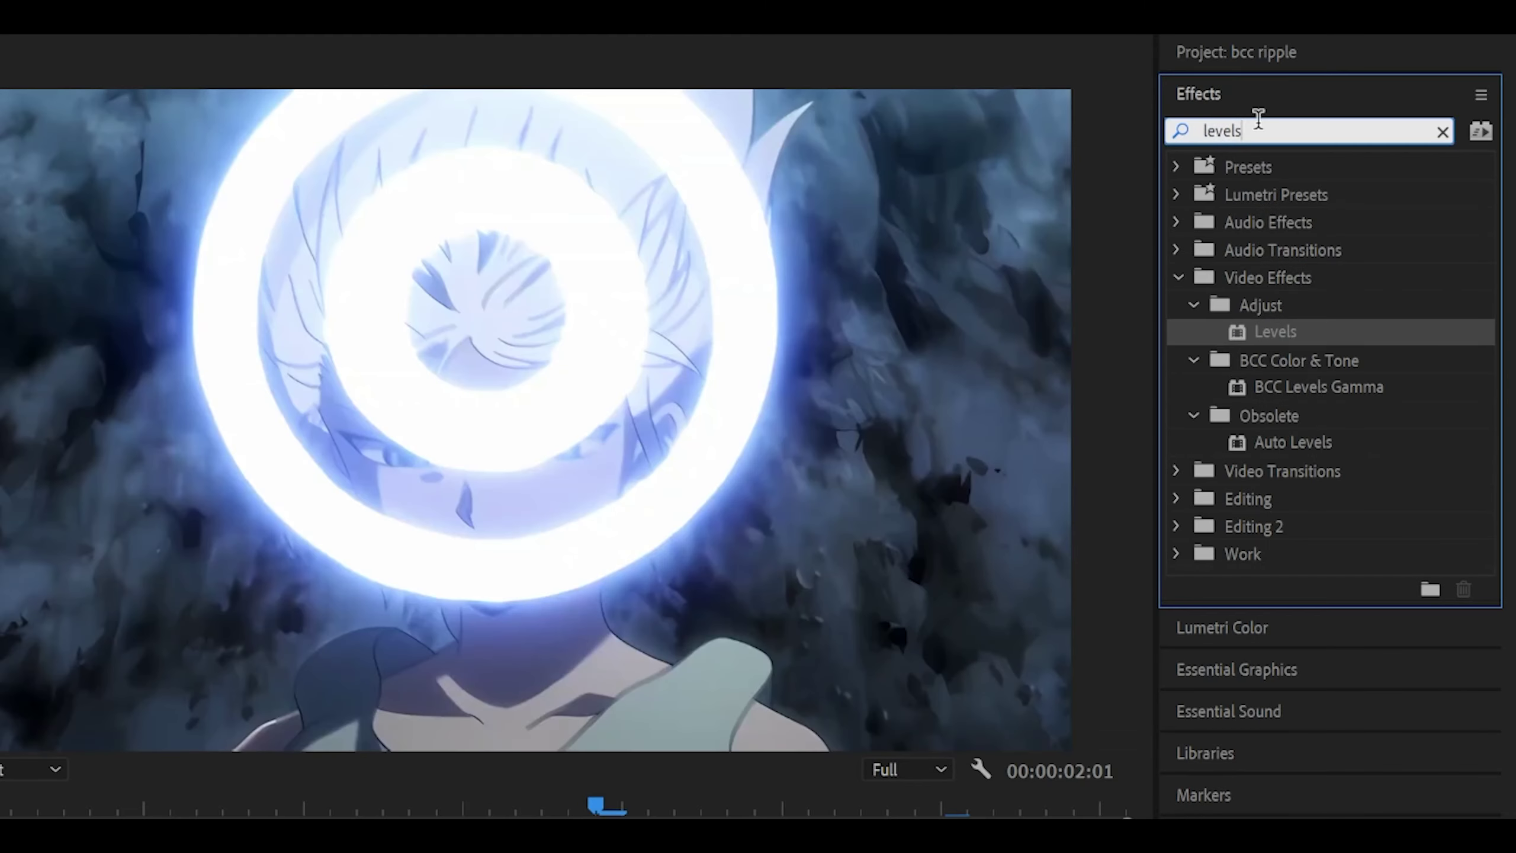
Step: Apply the BCC Ripple Dissolve video effect to the second clip and set its Animation to Pct. Done
{"action": "type", "text": "bcc ripple"}
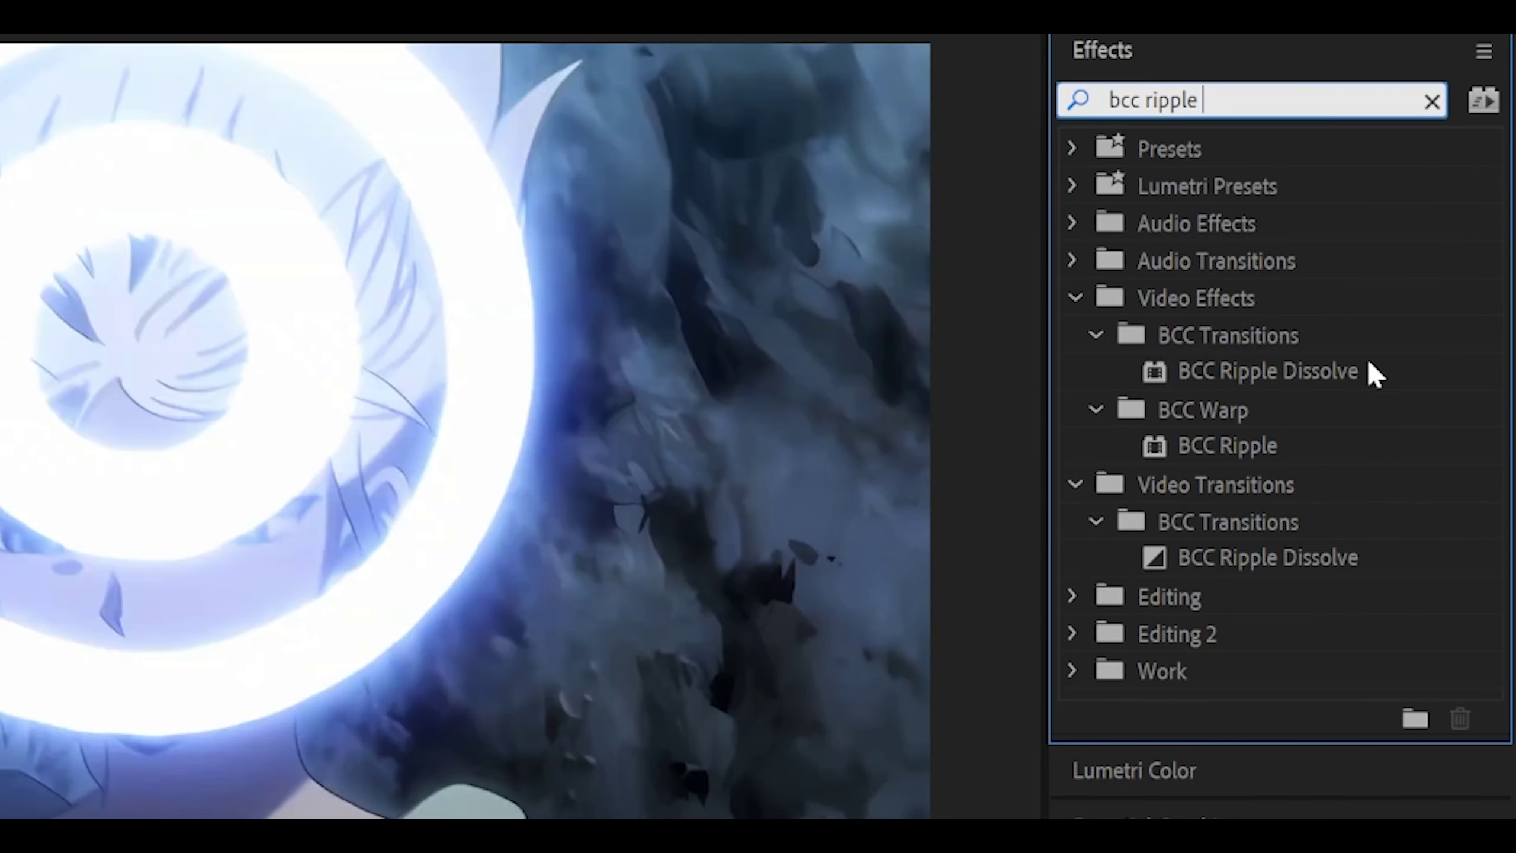
{"action": "left_click_drag", "start_coordinate": [1286, 366], "coordinate": [442, 590]}
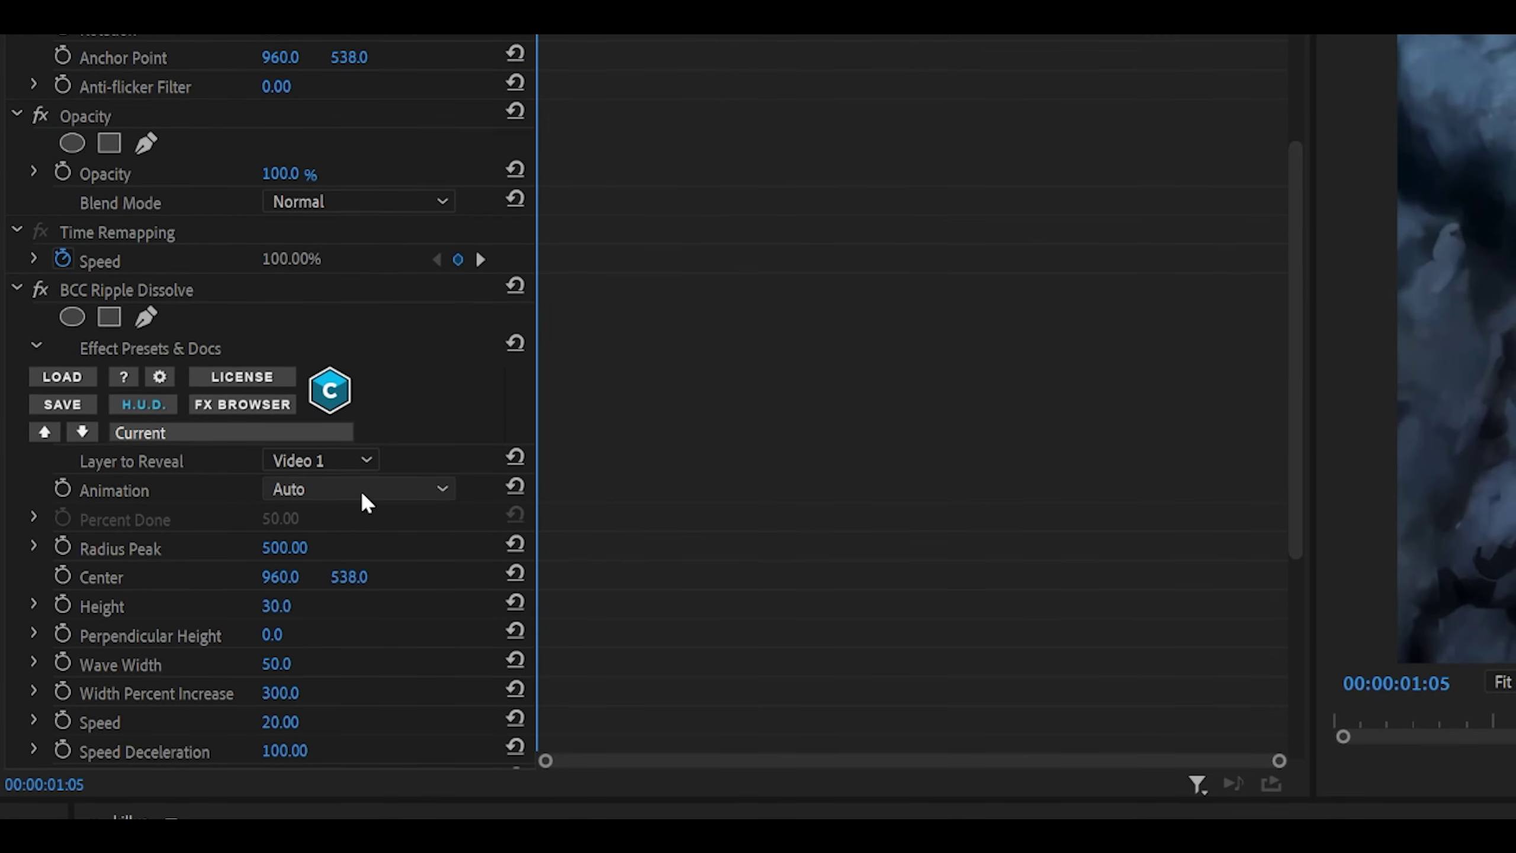
{"action": "left_click", "coordinate": [360, 491]}
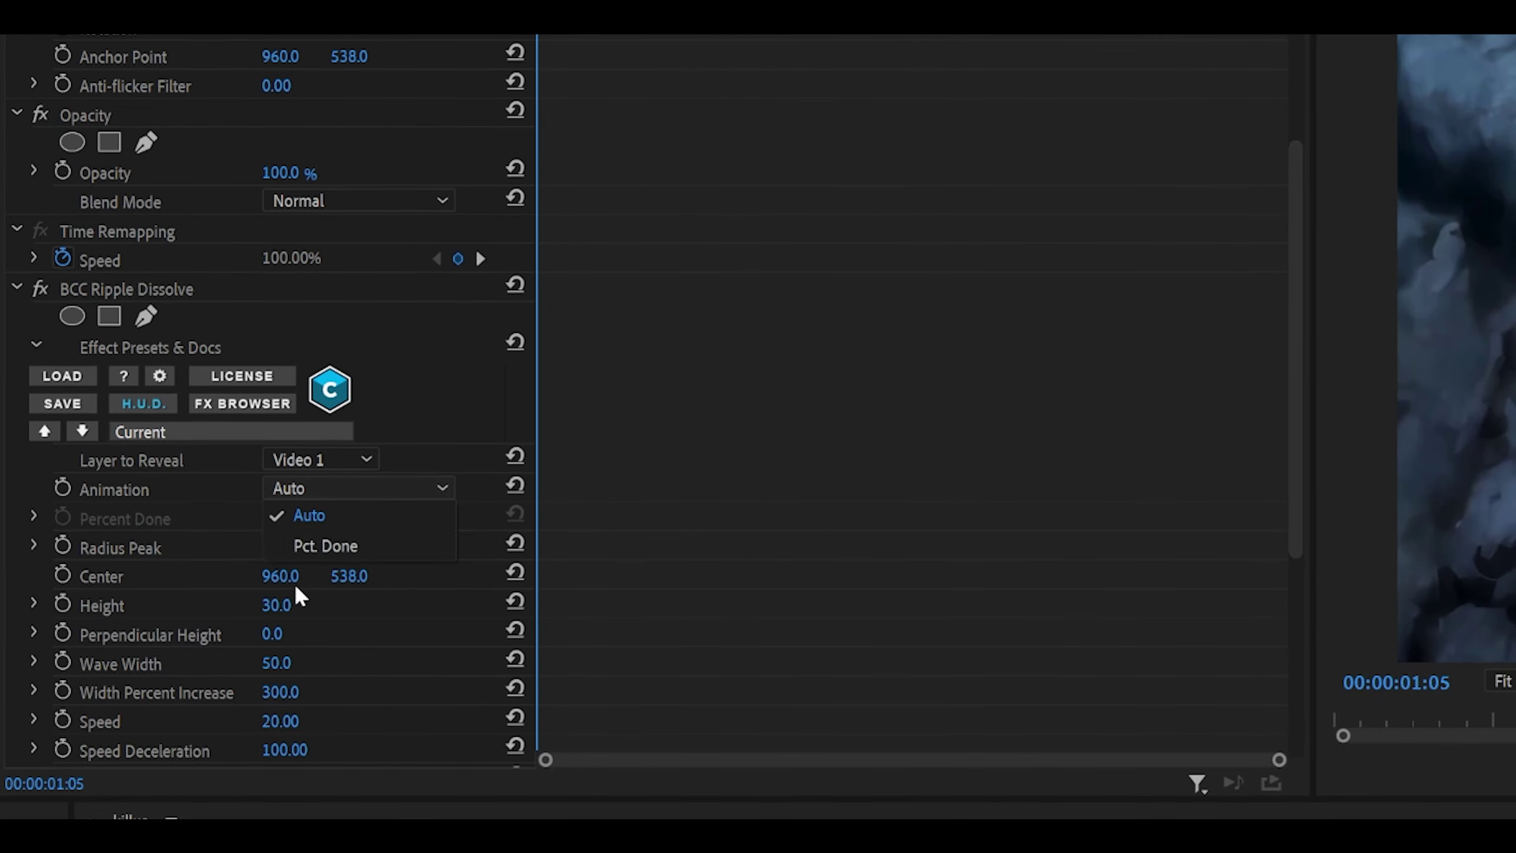
{"action": "left_click", "coordinate": [330, 543]}
Step: Start keyframing Percent Done at the second clip's beginning with a value of 0
{"action": "scroll", "coordinate": [93, 357], "scroll_direction": "down", "scroll_amount": 3}
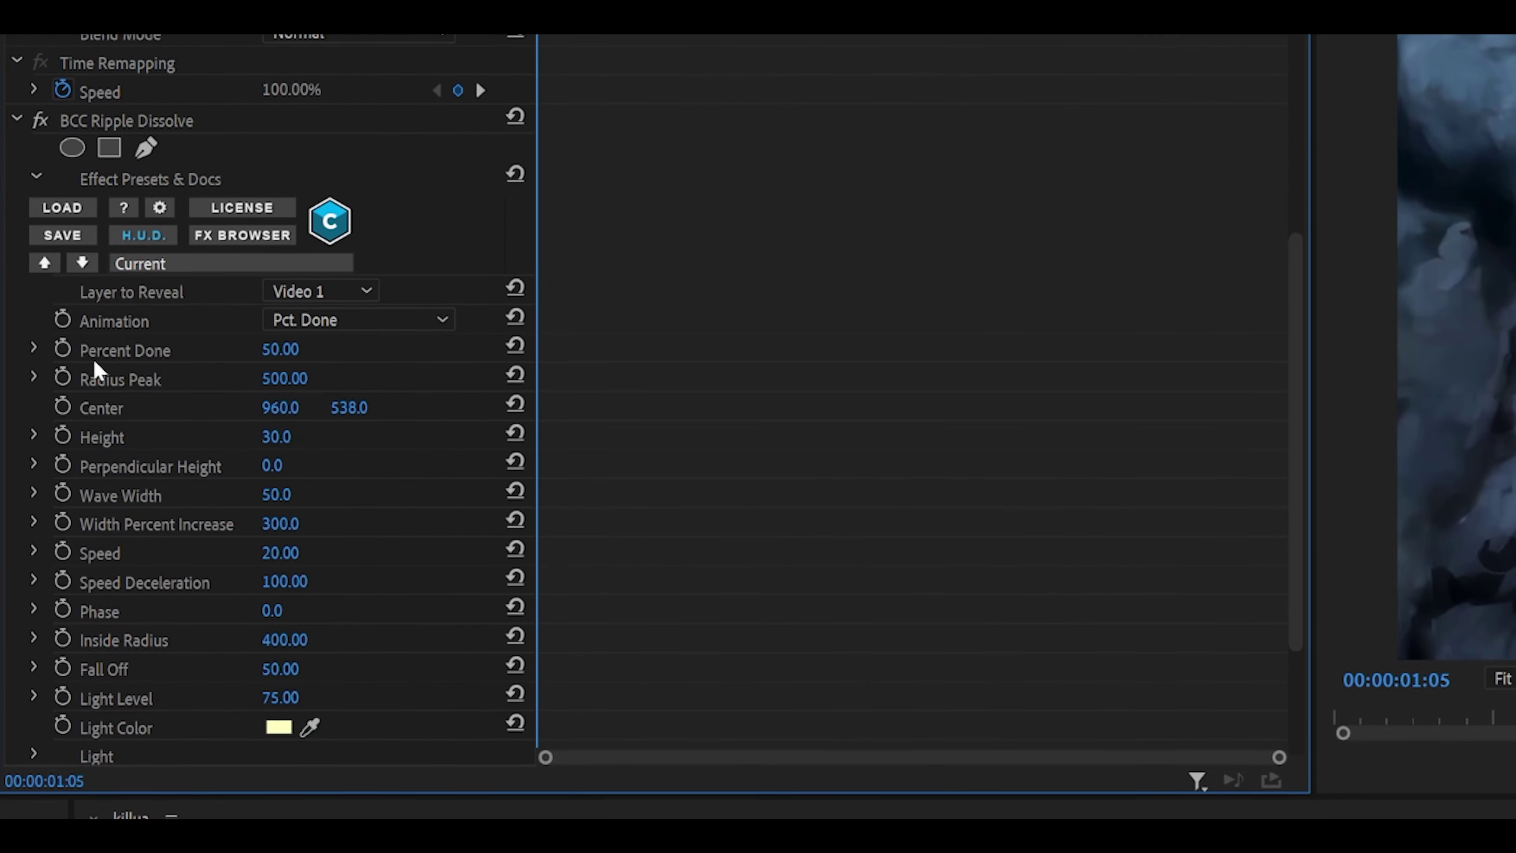
{"action": "left_click", "coordinate": [63, 348]}
{"action": "left_click", "coordinate": [299, 345]}
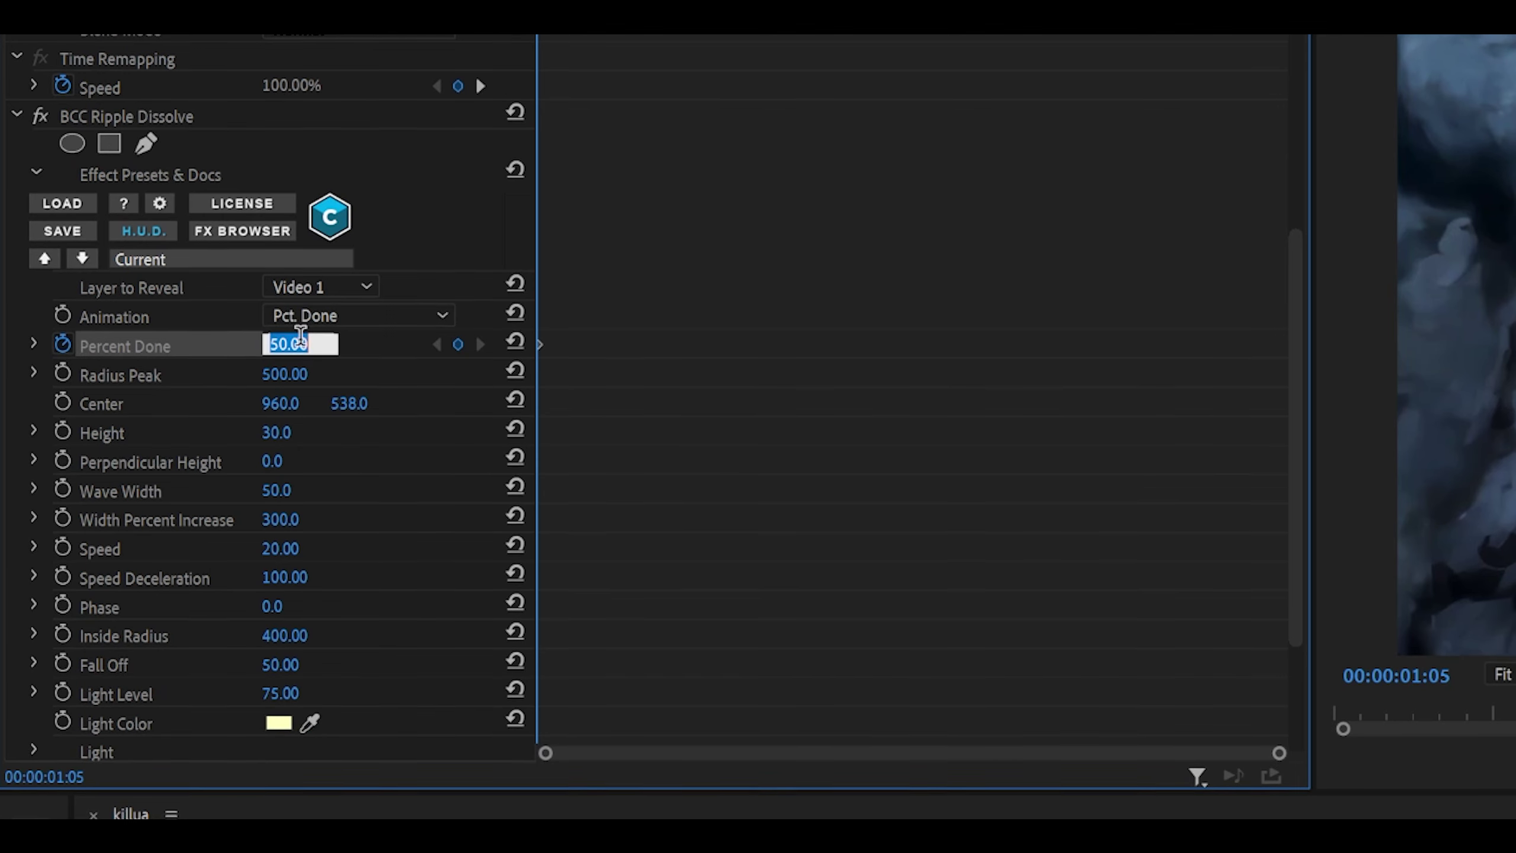
{"action": "type", "text": "0"}
{"action": "key", "text": "Return"}
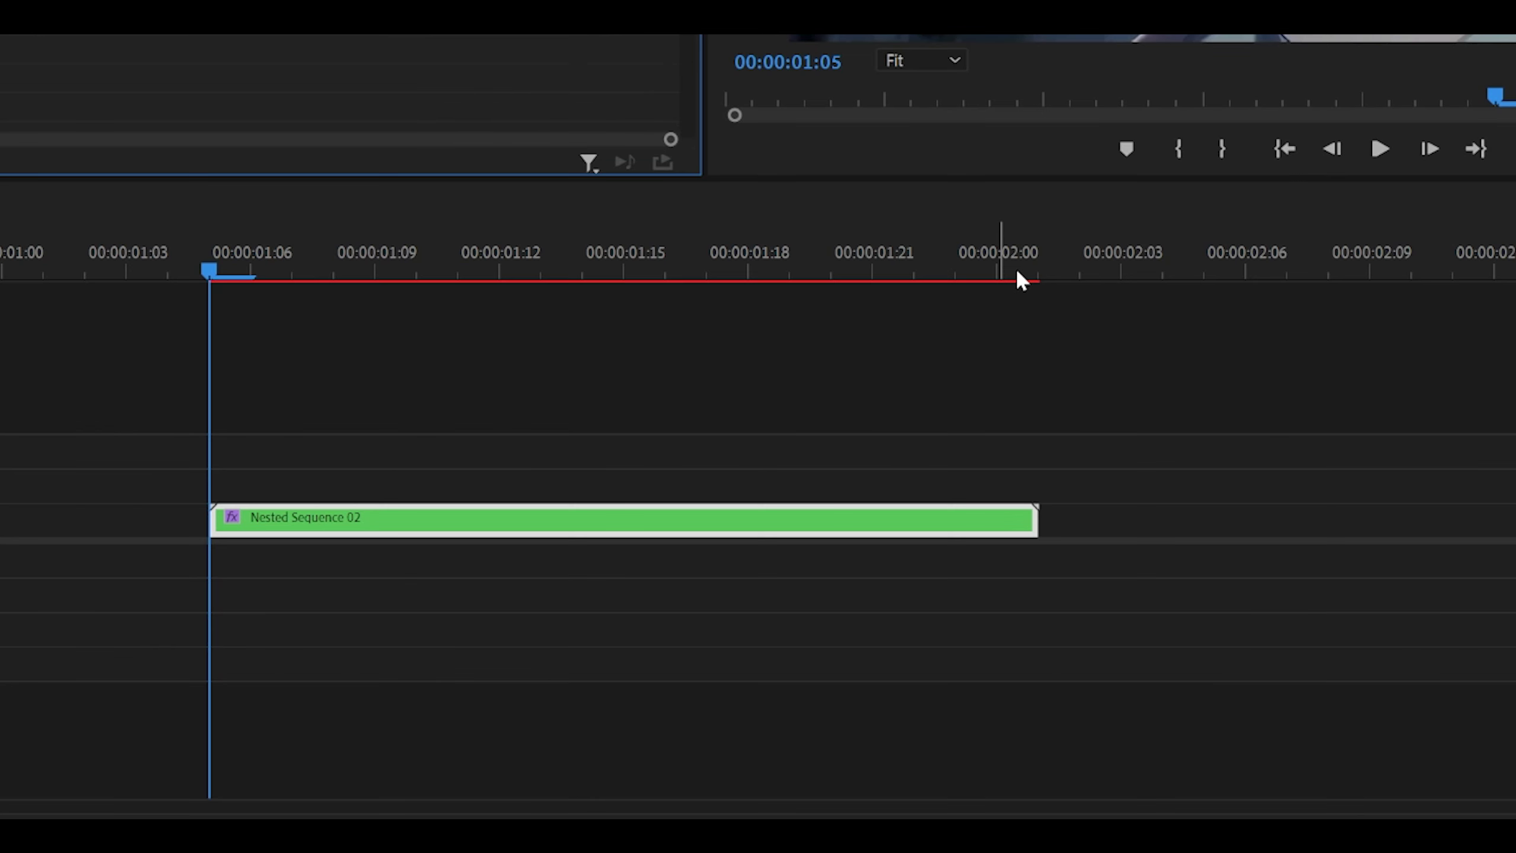
Step: Add a Percent Done keyframe of 90 near the second clip's end, at 00:00:02:00
{"action": "left_click", "coordinate": [1016, 272]}
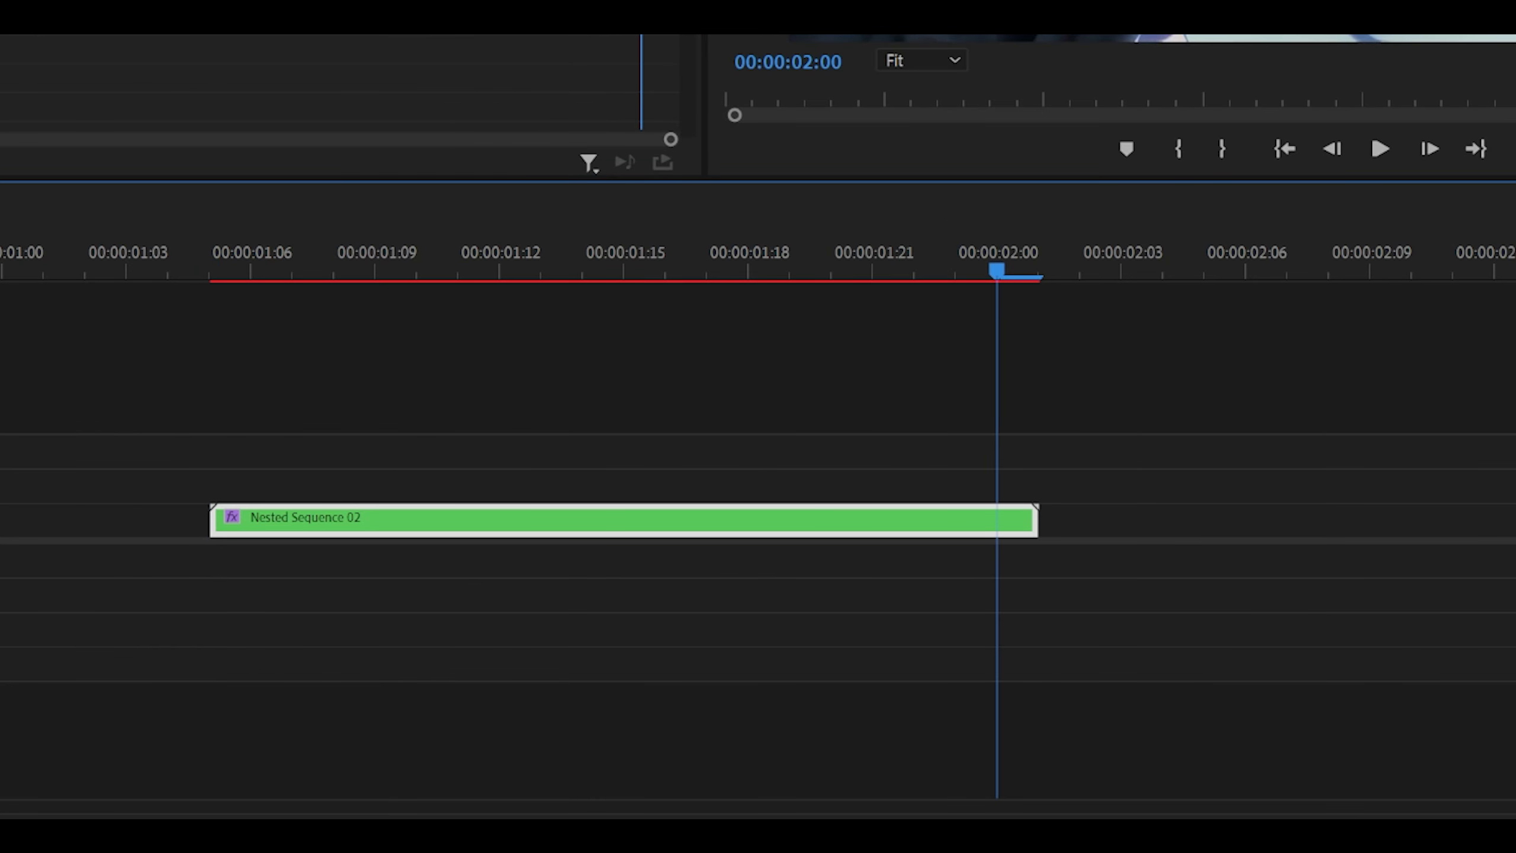
{"action": "left_click", "coordinate": [338, 374]}
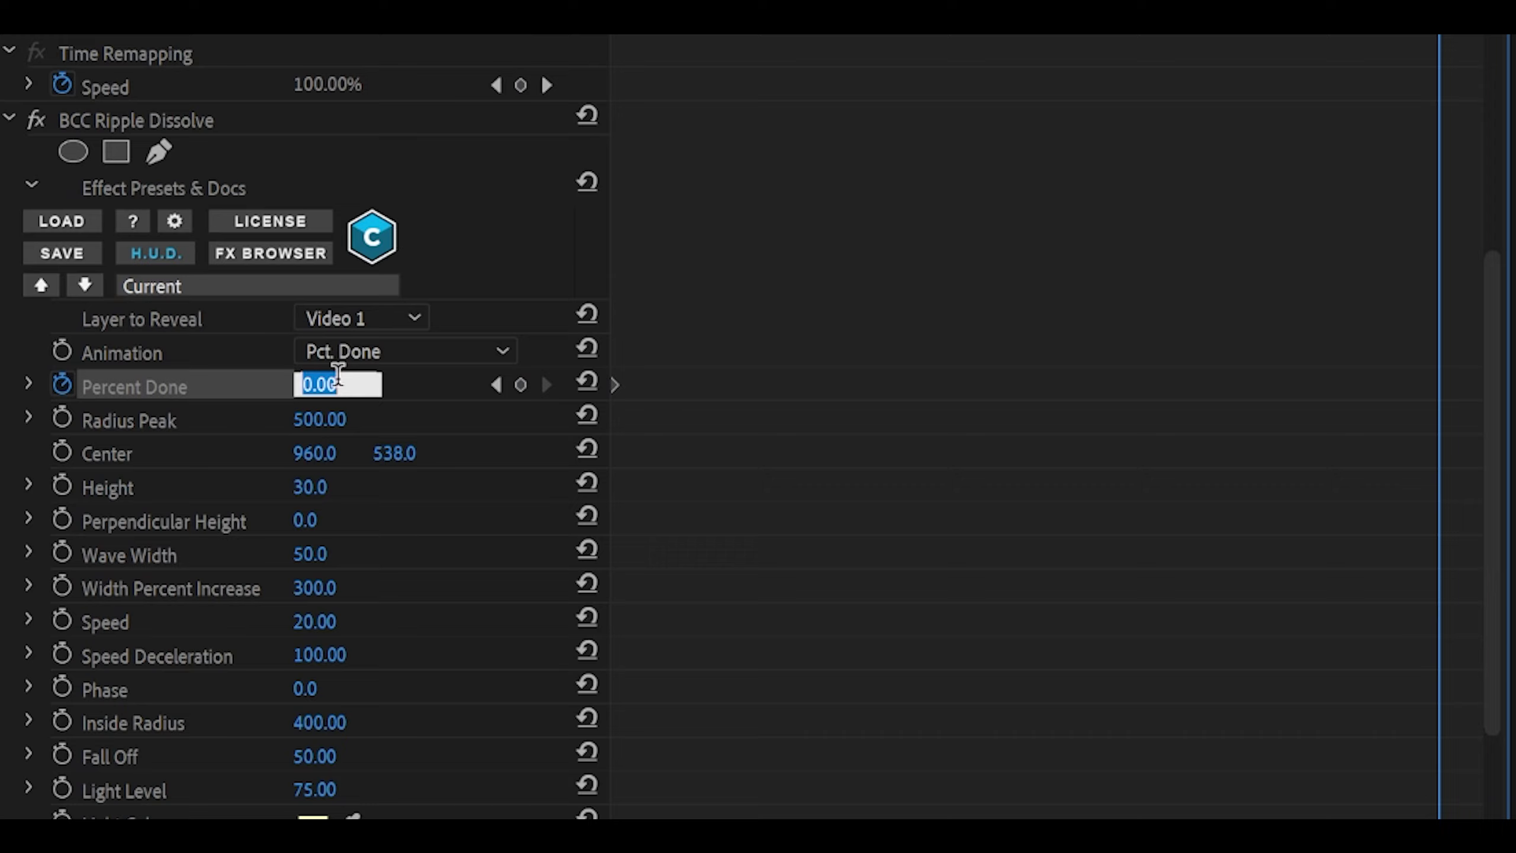
{"action": "type", "text": "90"}
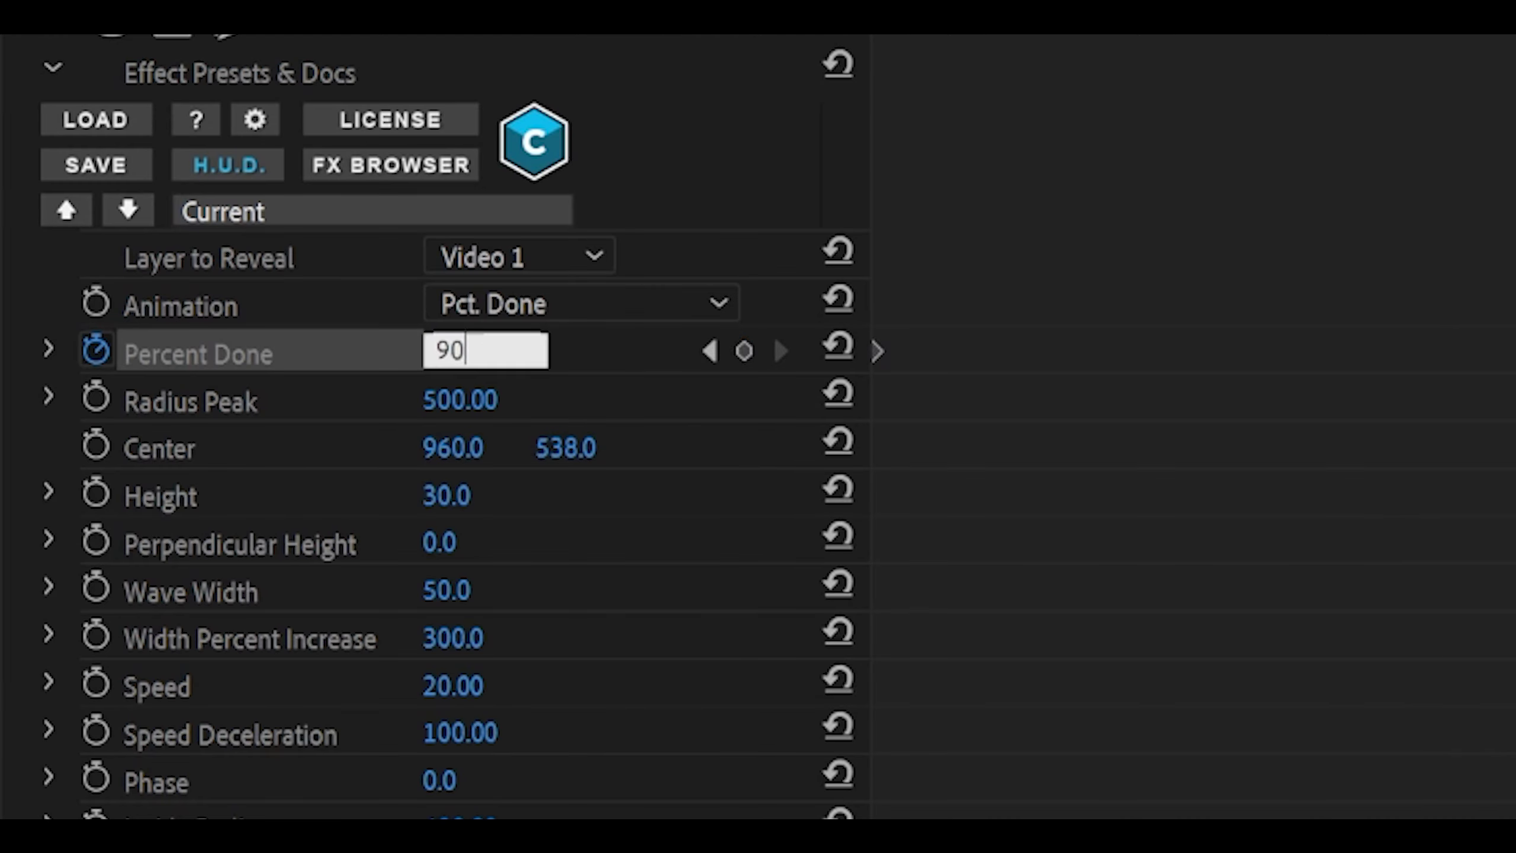
{"action": "key", "text": "Return"}
Step: Change both Percent Done keyframes to Bezier interpolation and enlarge the value graph vertically
{"action": "left_click", "coordinate": [28, 382]}
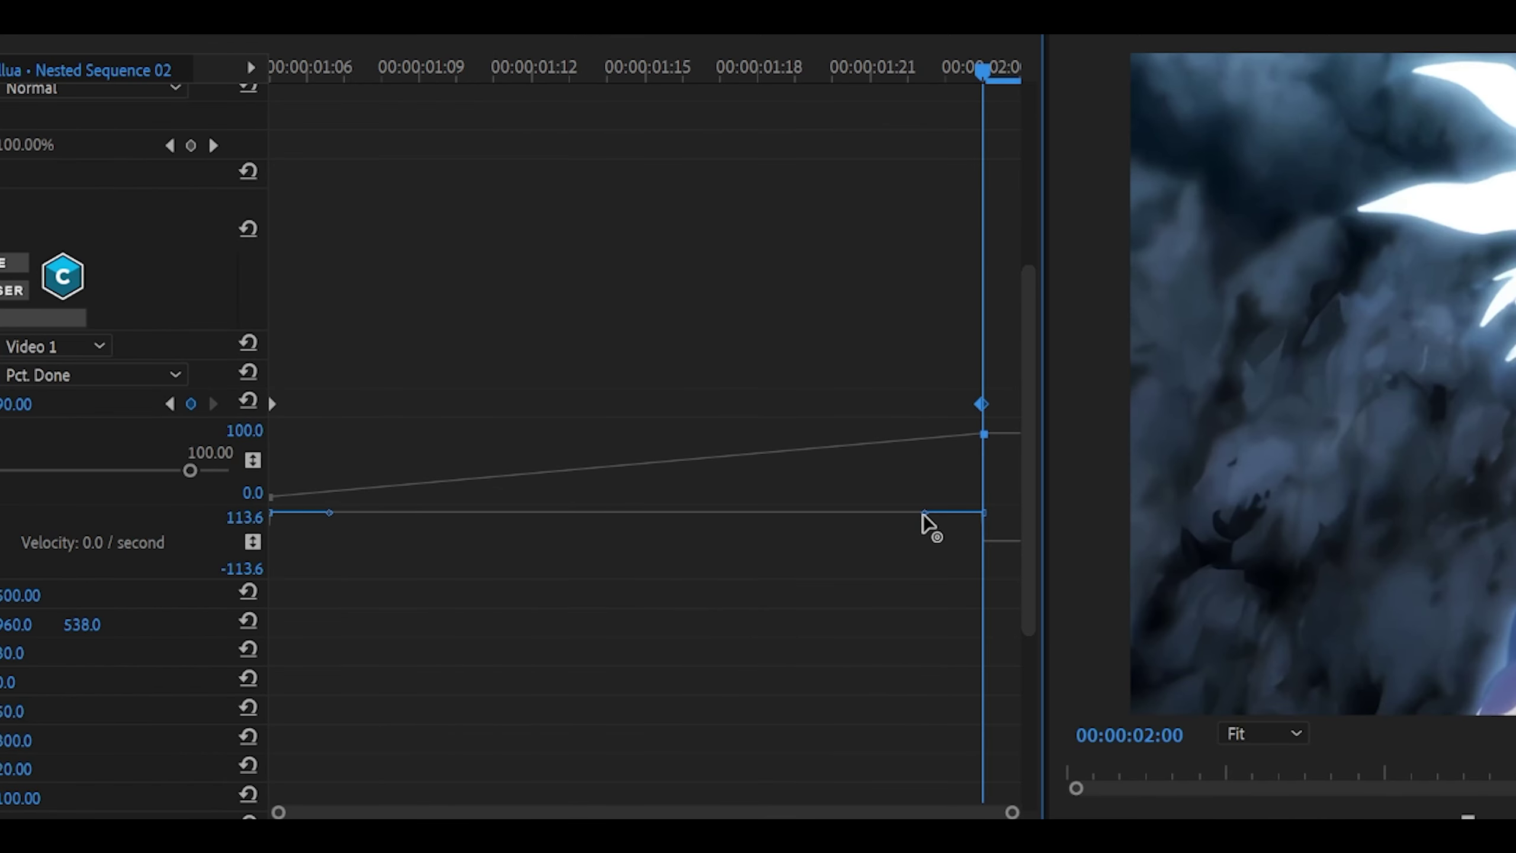
{"action": "left_click_drag", "start_coordinate": [920, 525], "coordinate": [513, 552]}
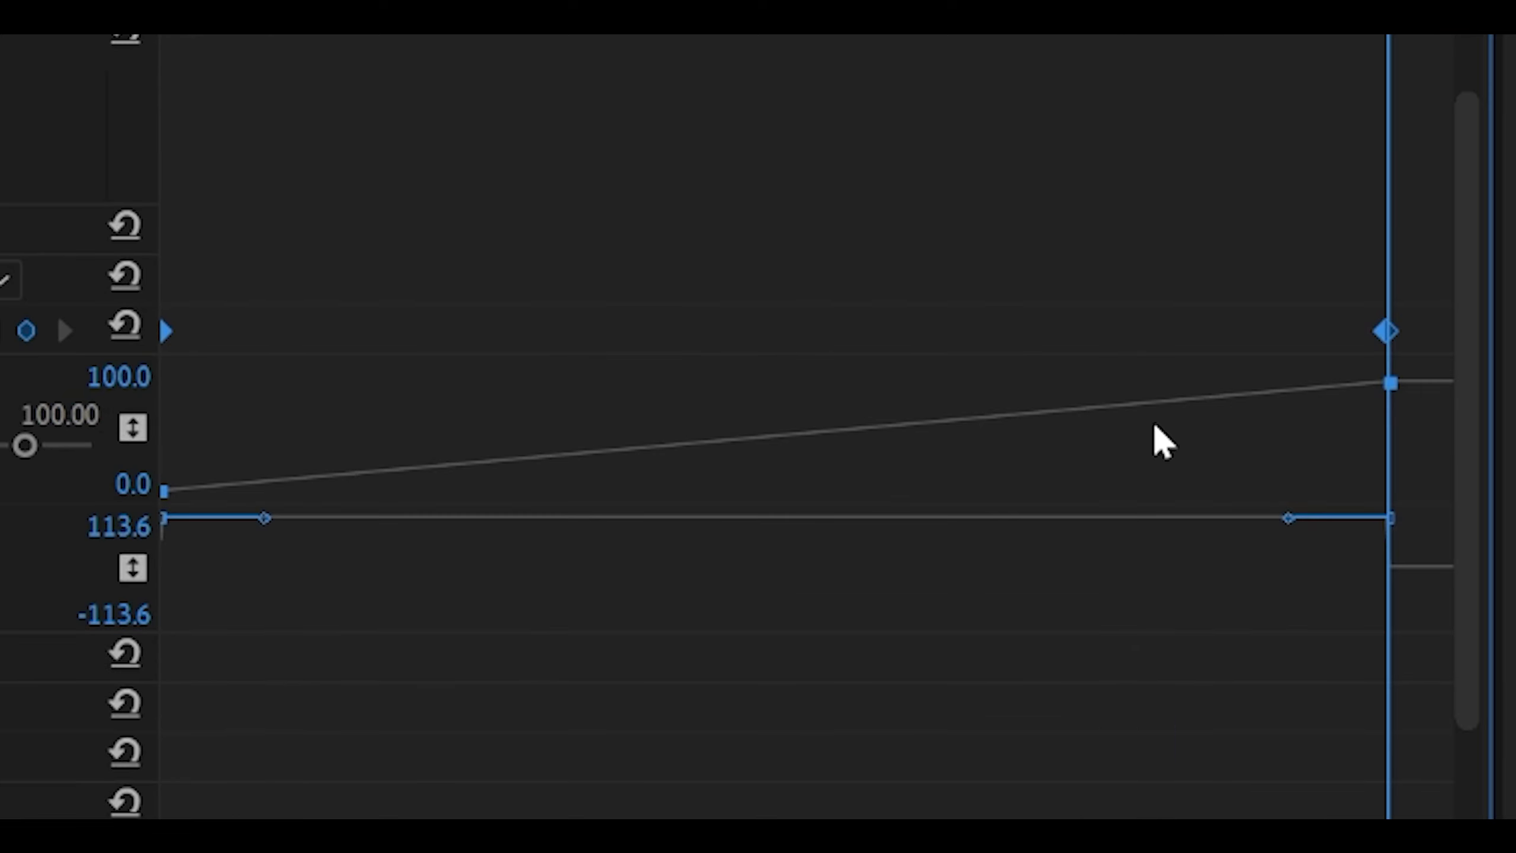
{"action": "scroll", "coordinate": [1313, 300], "scroll_direction": "down", "scroll_amount": 2}
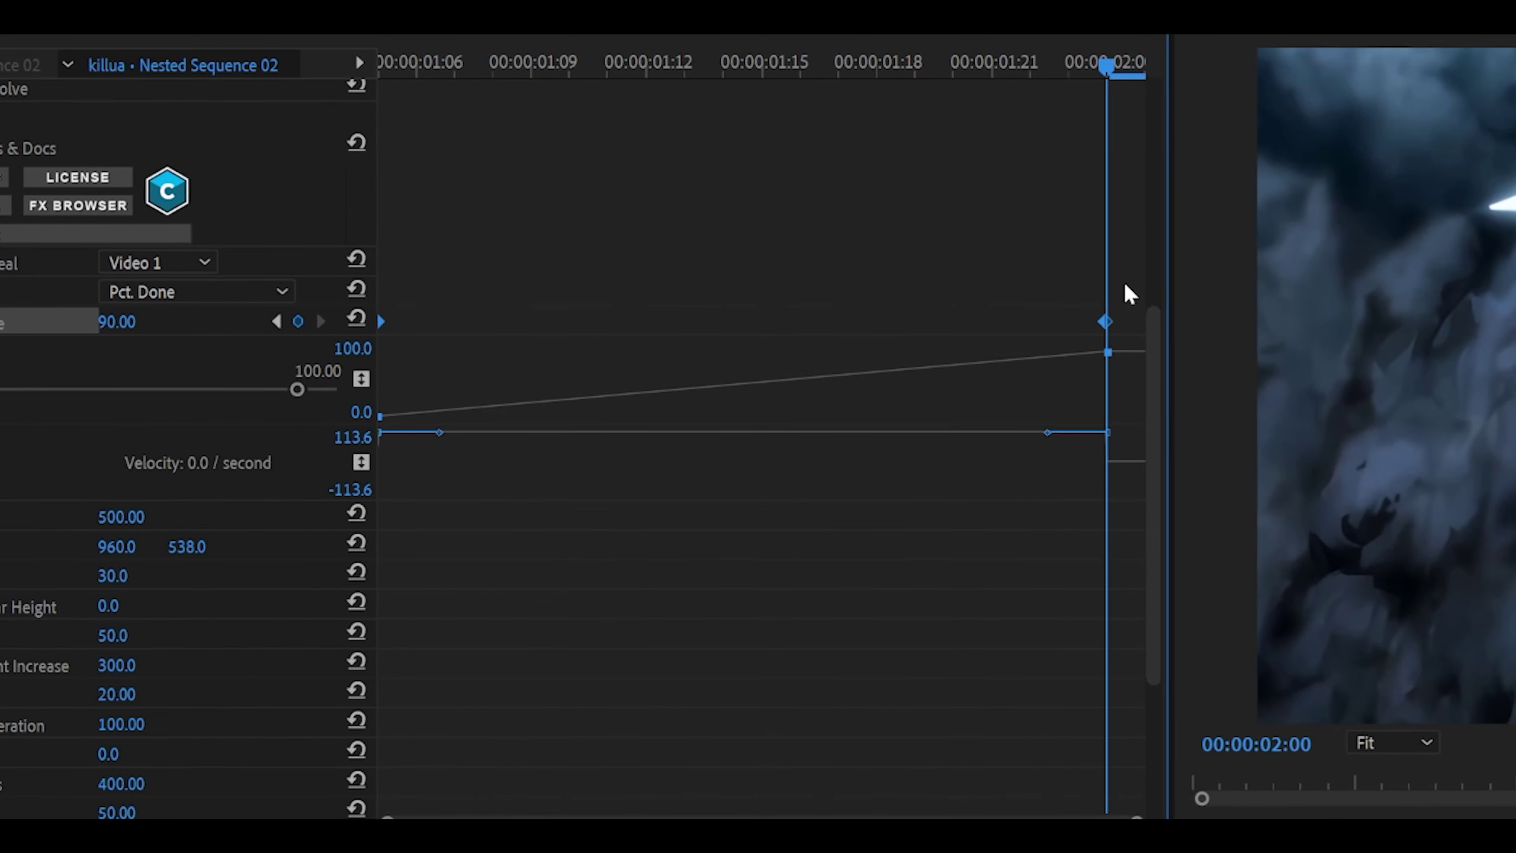
{"action": "left_click_drag", "start_coordinate": [1121, 282], "coordinate": [328, 352]}
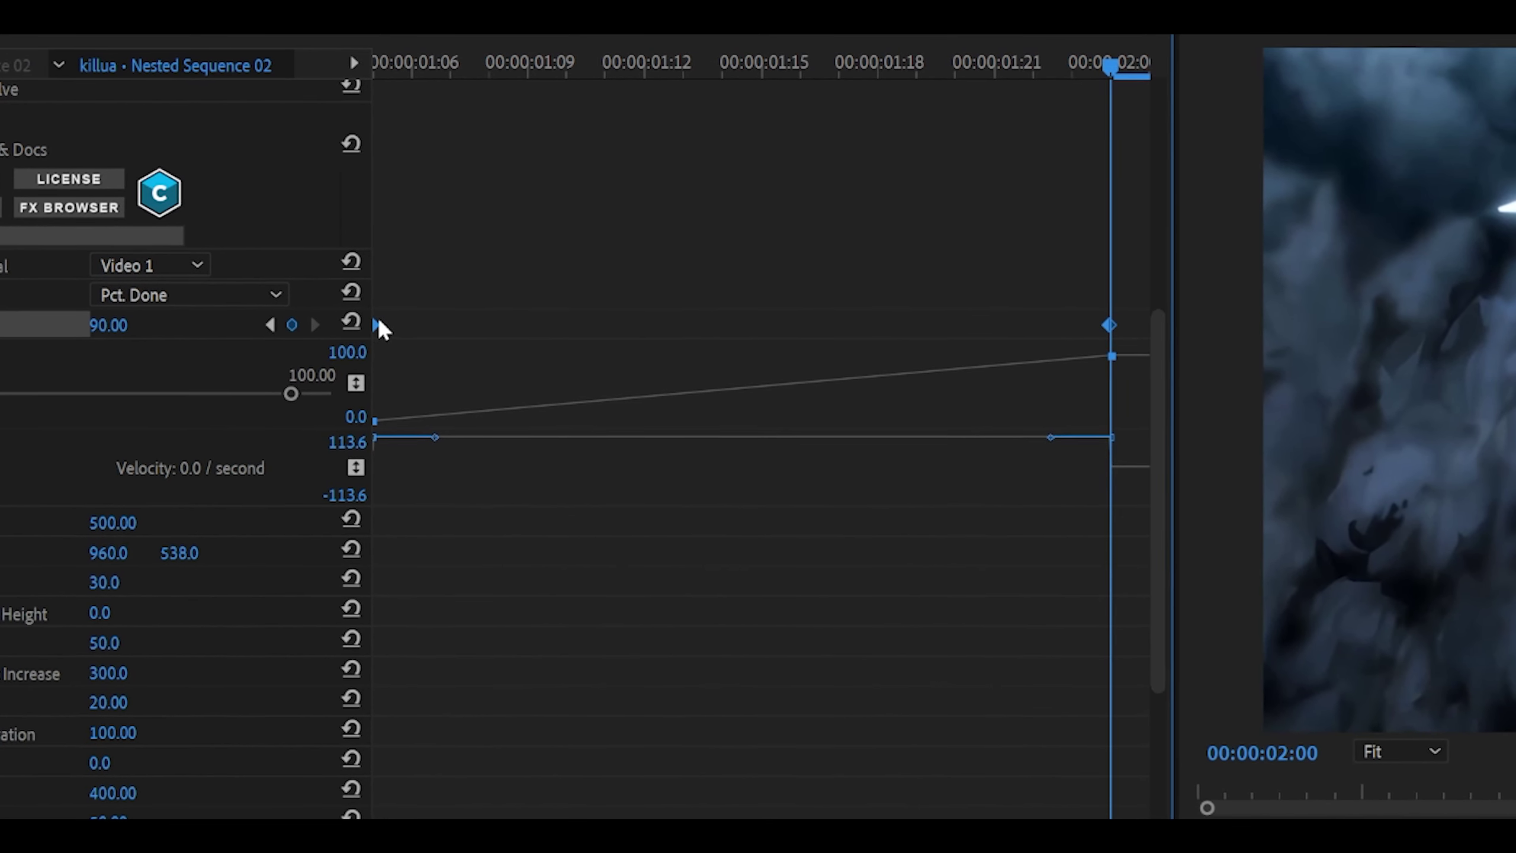
{"action": "right_click", "coordinate": [374, 326]}
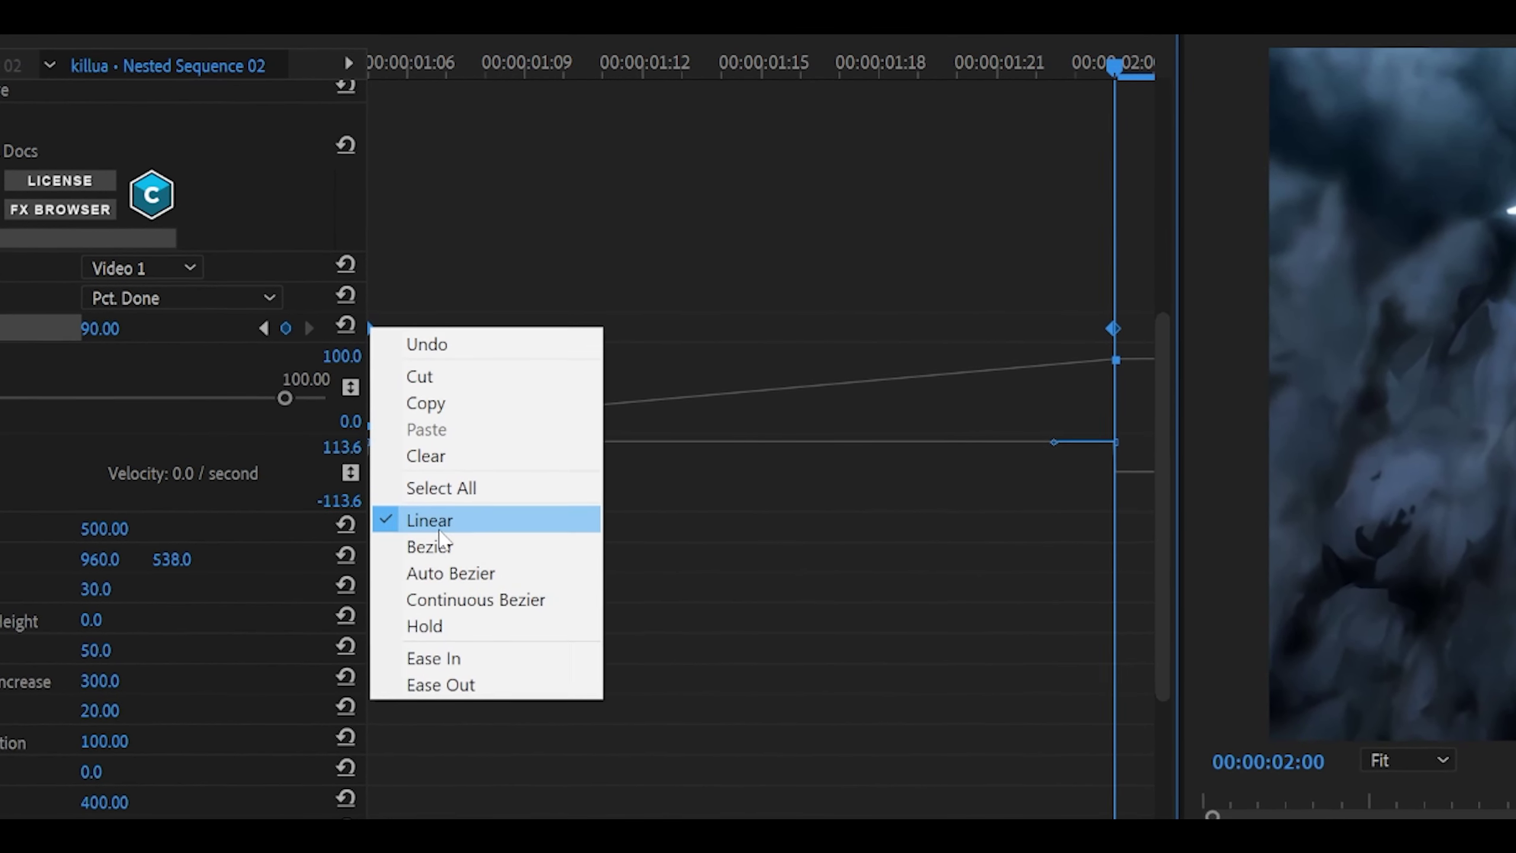
{"action": "left_click", "coordinate": [430, 550]}
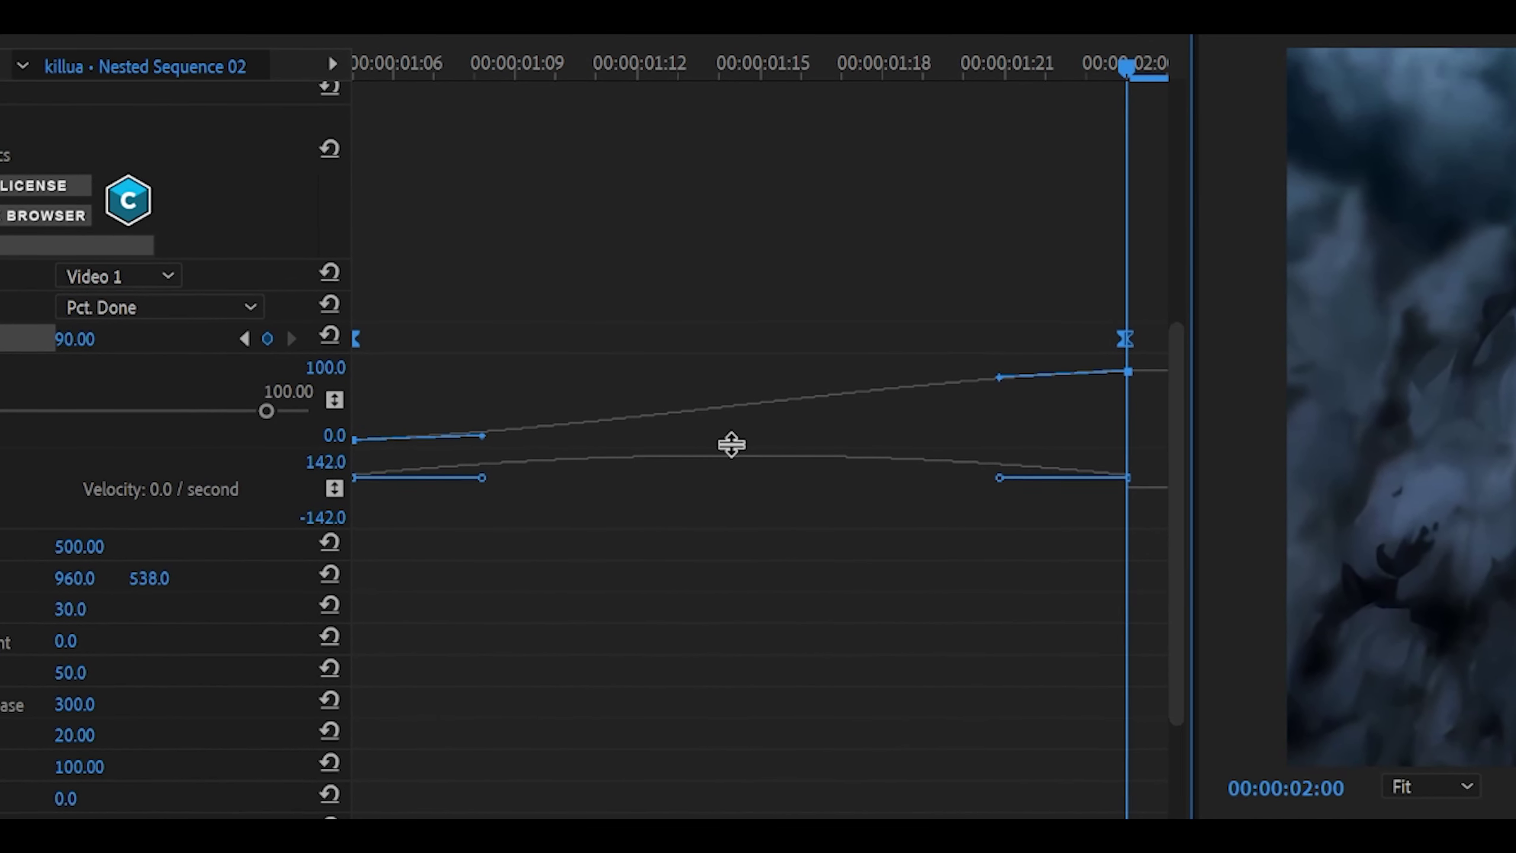
{"action": "left_click_drag", "start_coordinate": [722, 447], "coordinate": [751, 592]}
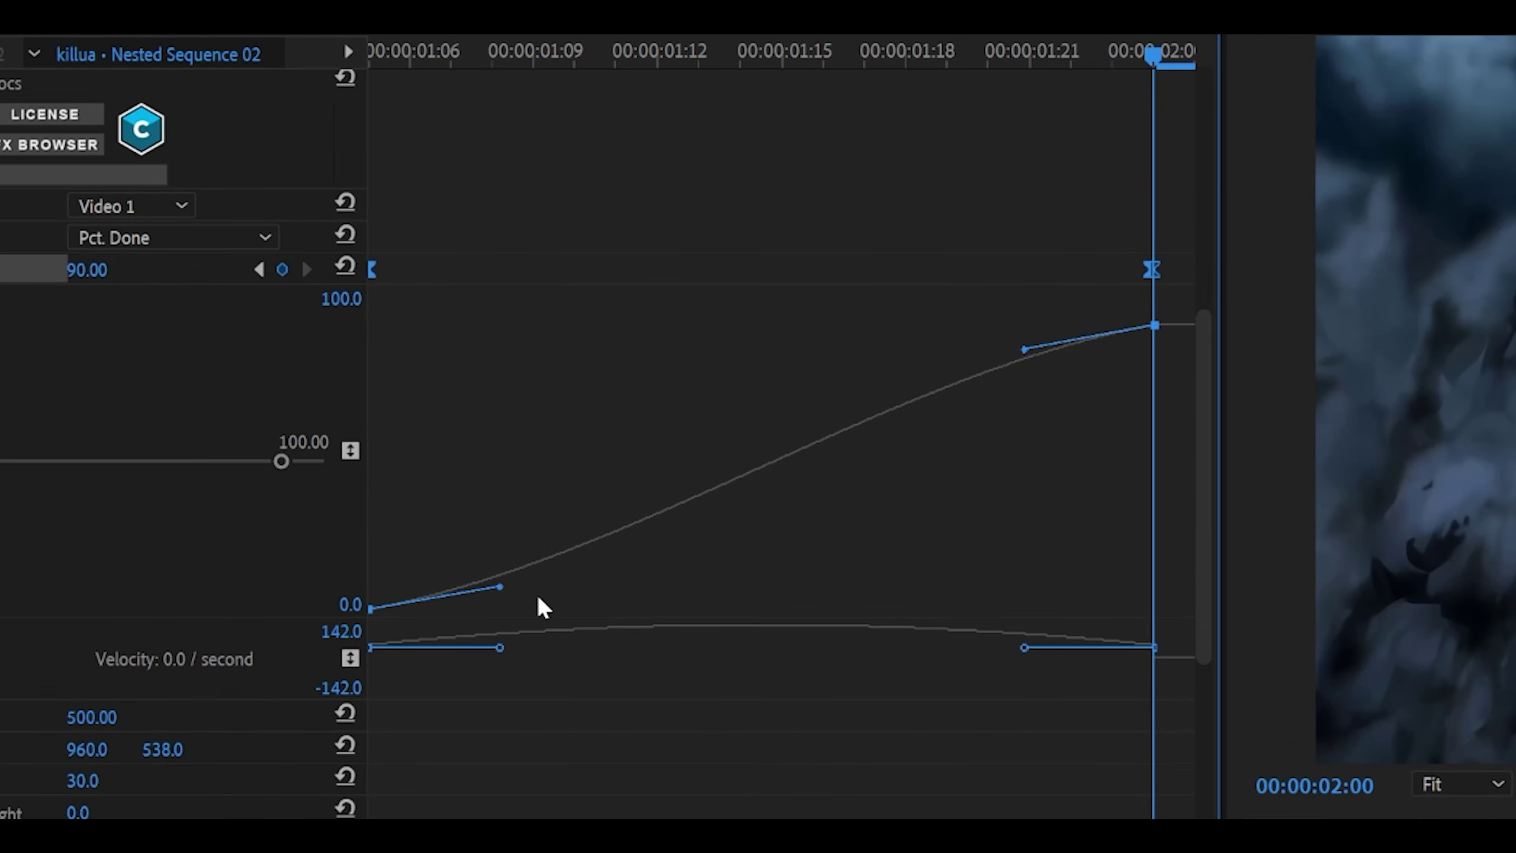
Step: Try to steepen the start of the Percent Done curve with the first keyframe's handle, and undo it
{"action": "left_click", "coordinate": [431, 325]}
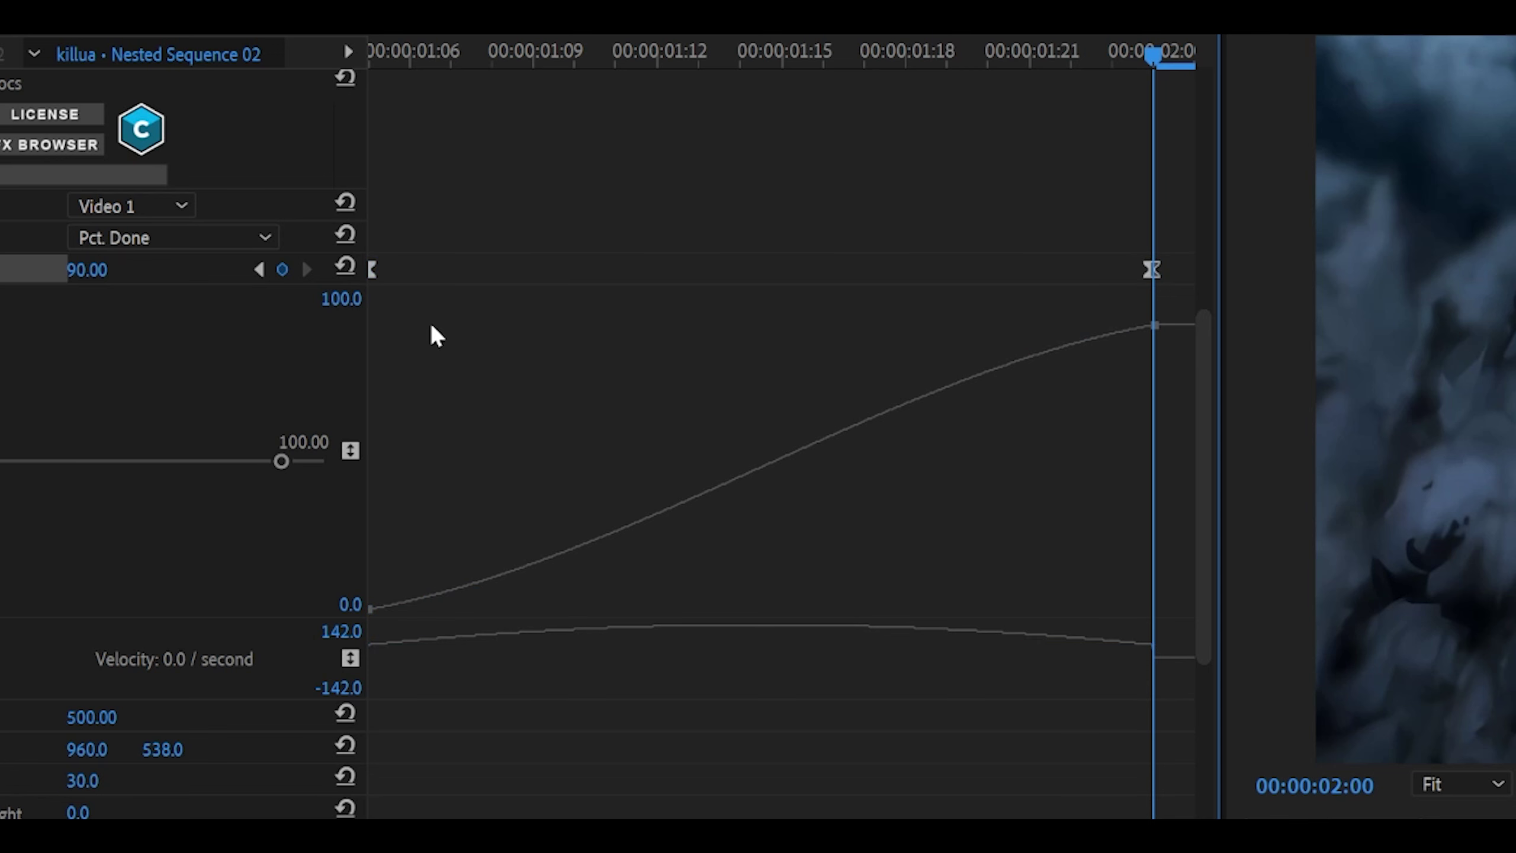
{"action": "left_click", "coordinate": [370, 269]}
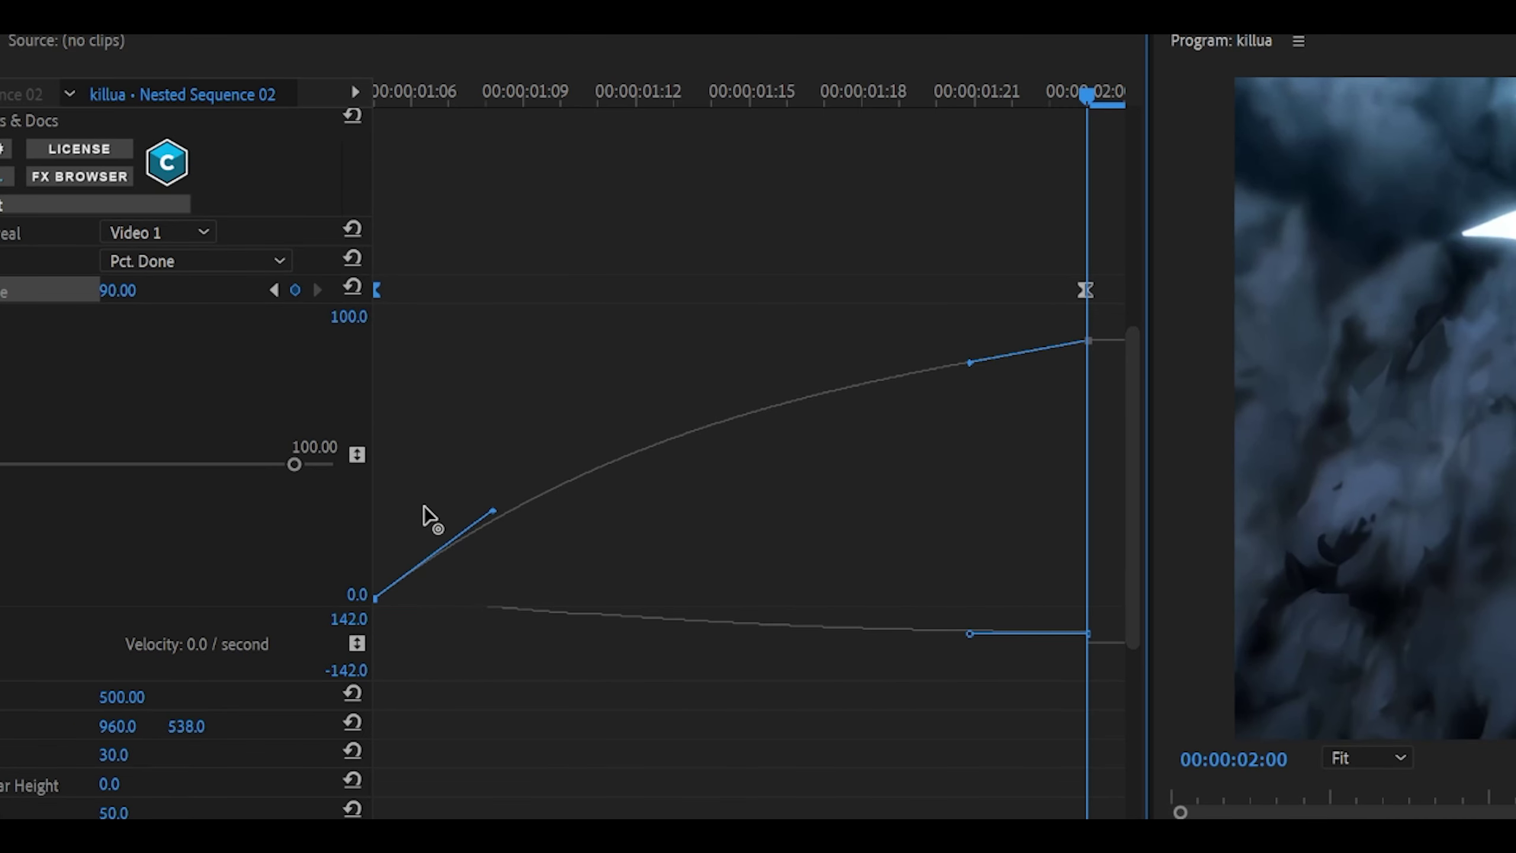
{"action": "left_click_drag", "start_coordinate": [486, 555], "coordinate": [295, 570]}
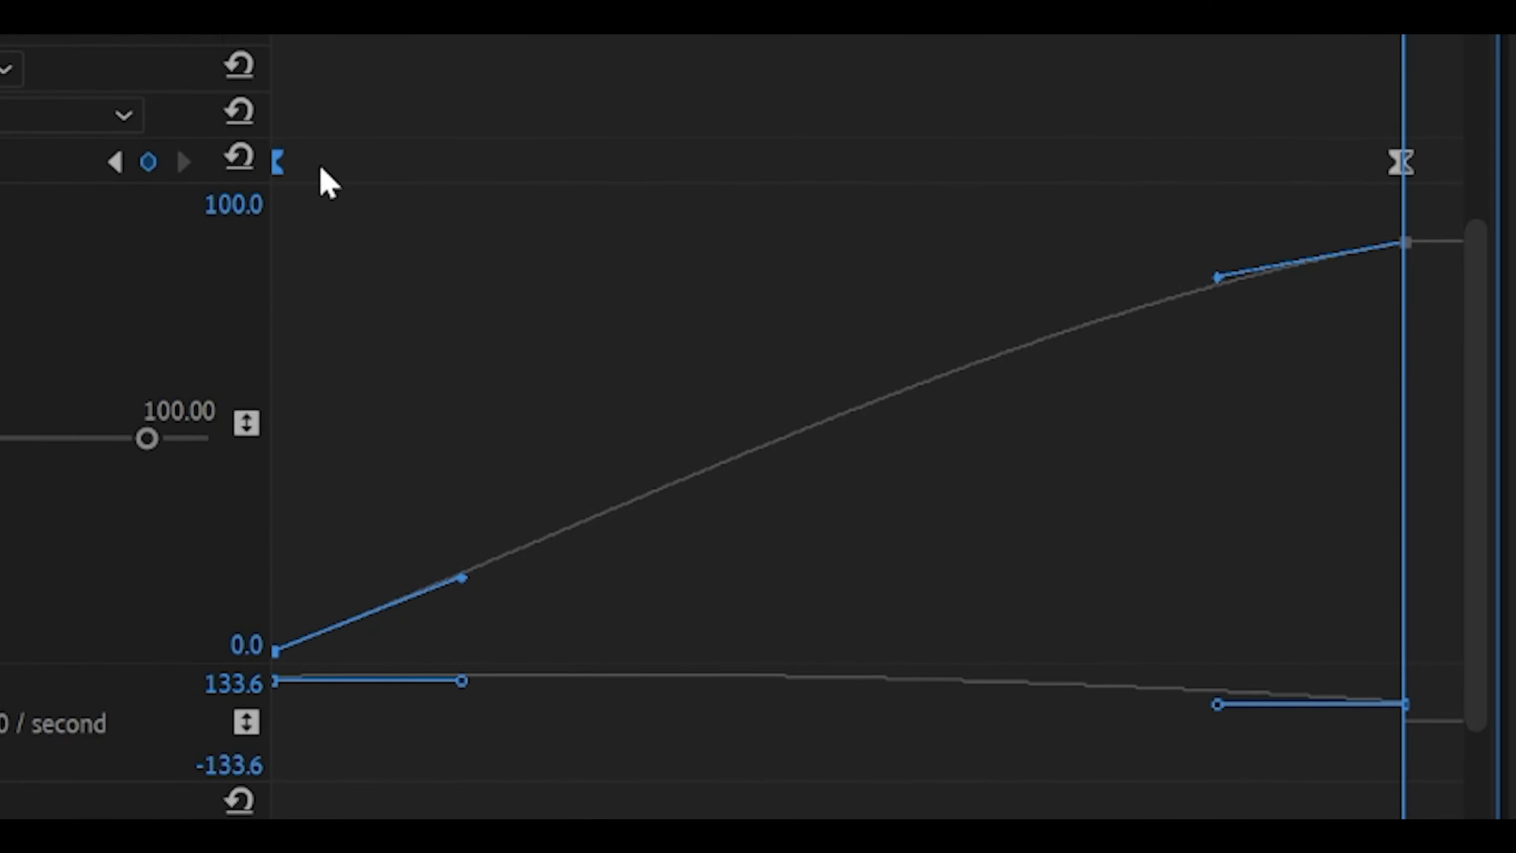
{"action": "key", "text": "ctrl+z"}
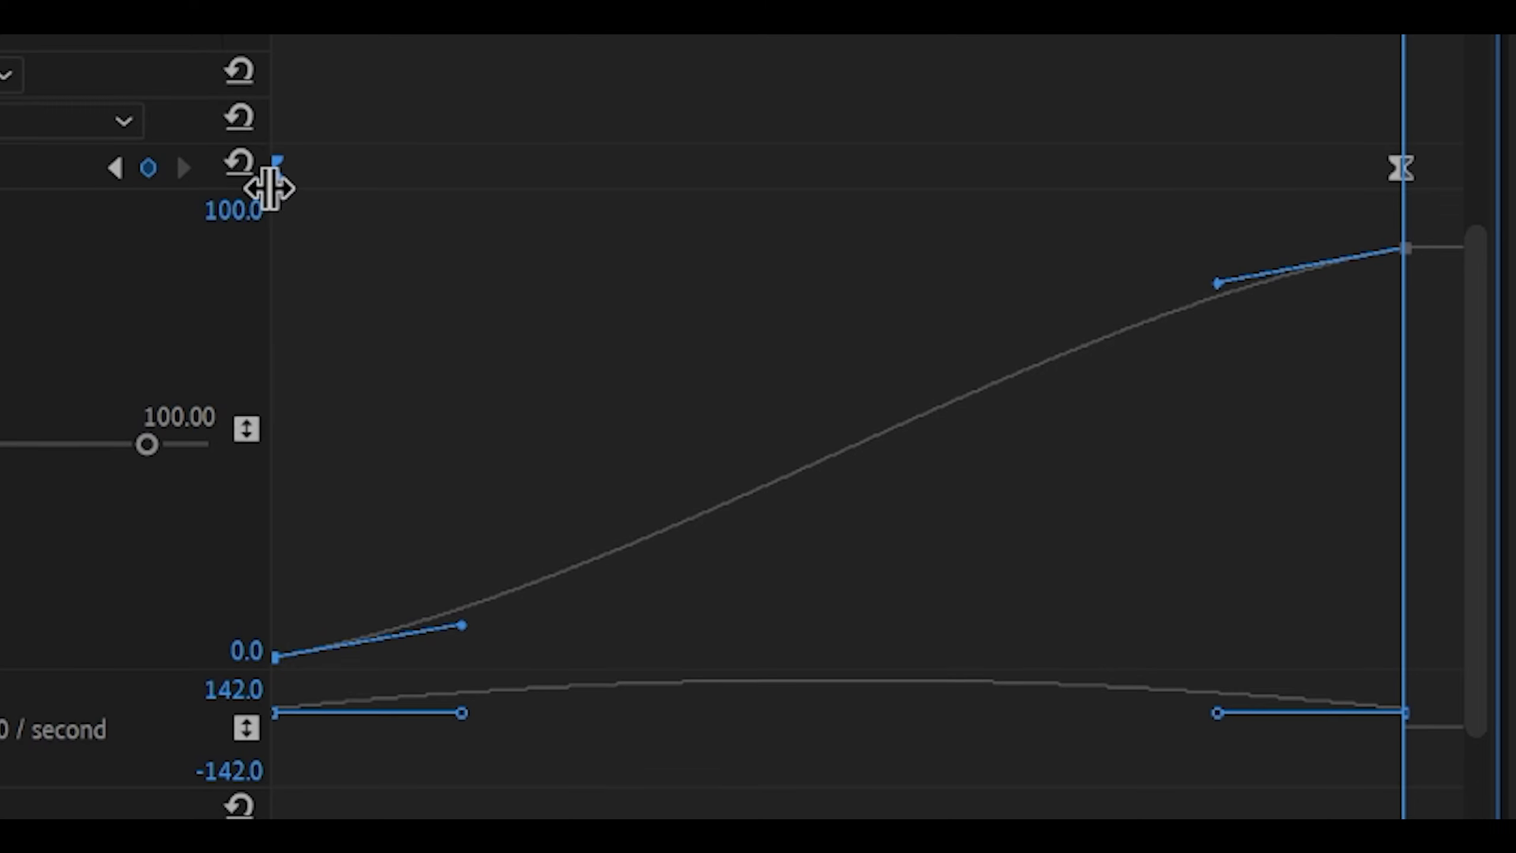
Step: Shape the Percent Done curve to rise steeply and flatten out, shifting the first keyframe to reach its handle and returning it to the clip start
{"action": "left_click_drag", "start_coordinate": [275, 170], "coordinate": [364, 185]}
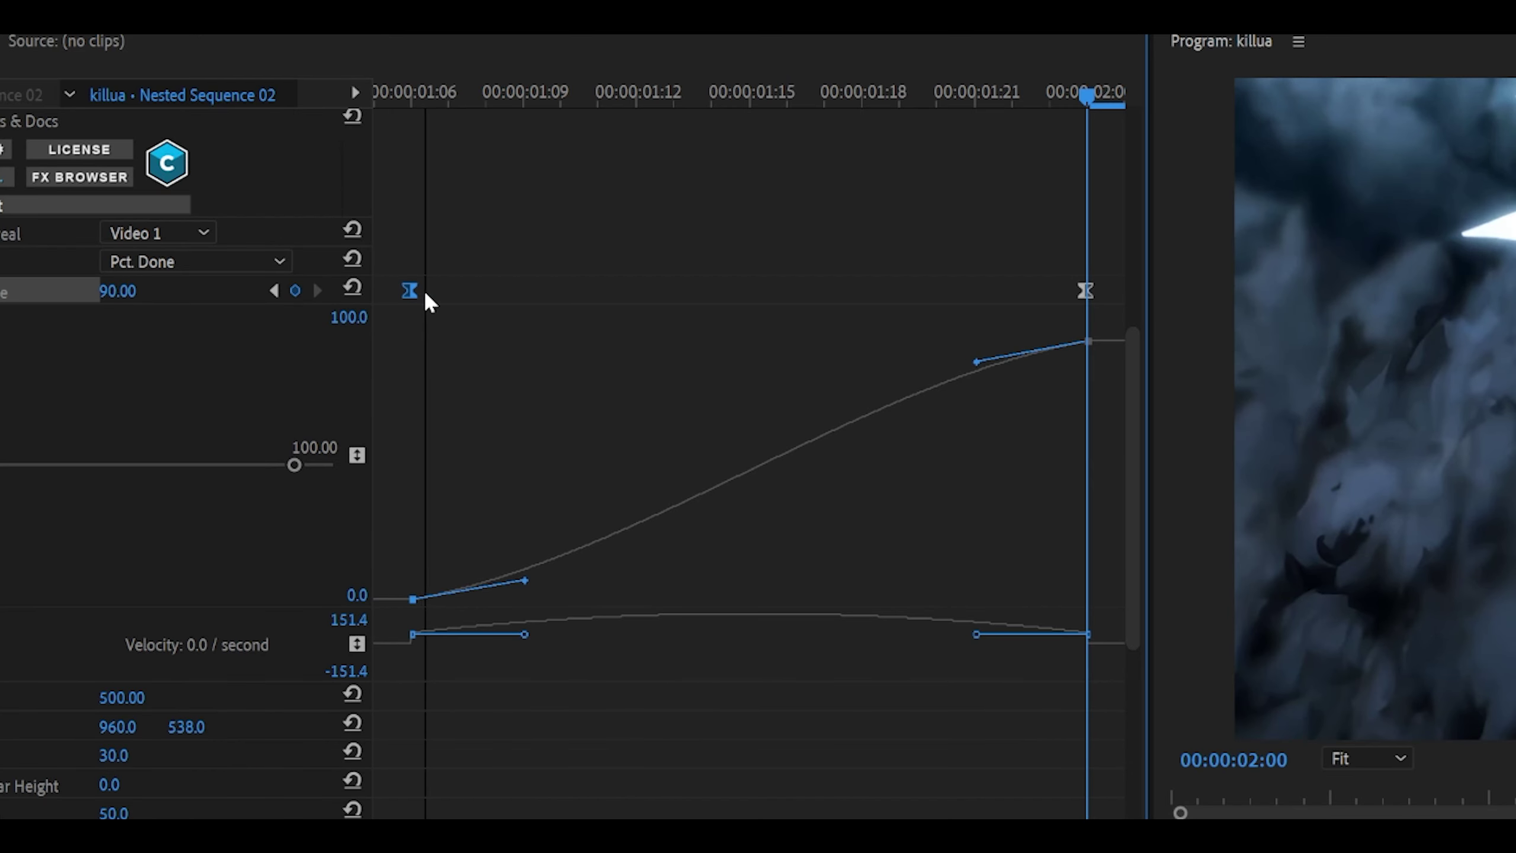
{"action": "left_click_drag", "start_coordinate": [426, 293], "coordinate": [484, 298]}
{"action": "left_click_drag", "start_coordinate": [588, 581], "coordinate": [543, 530]}
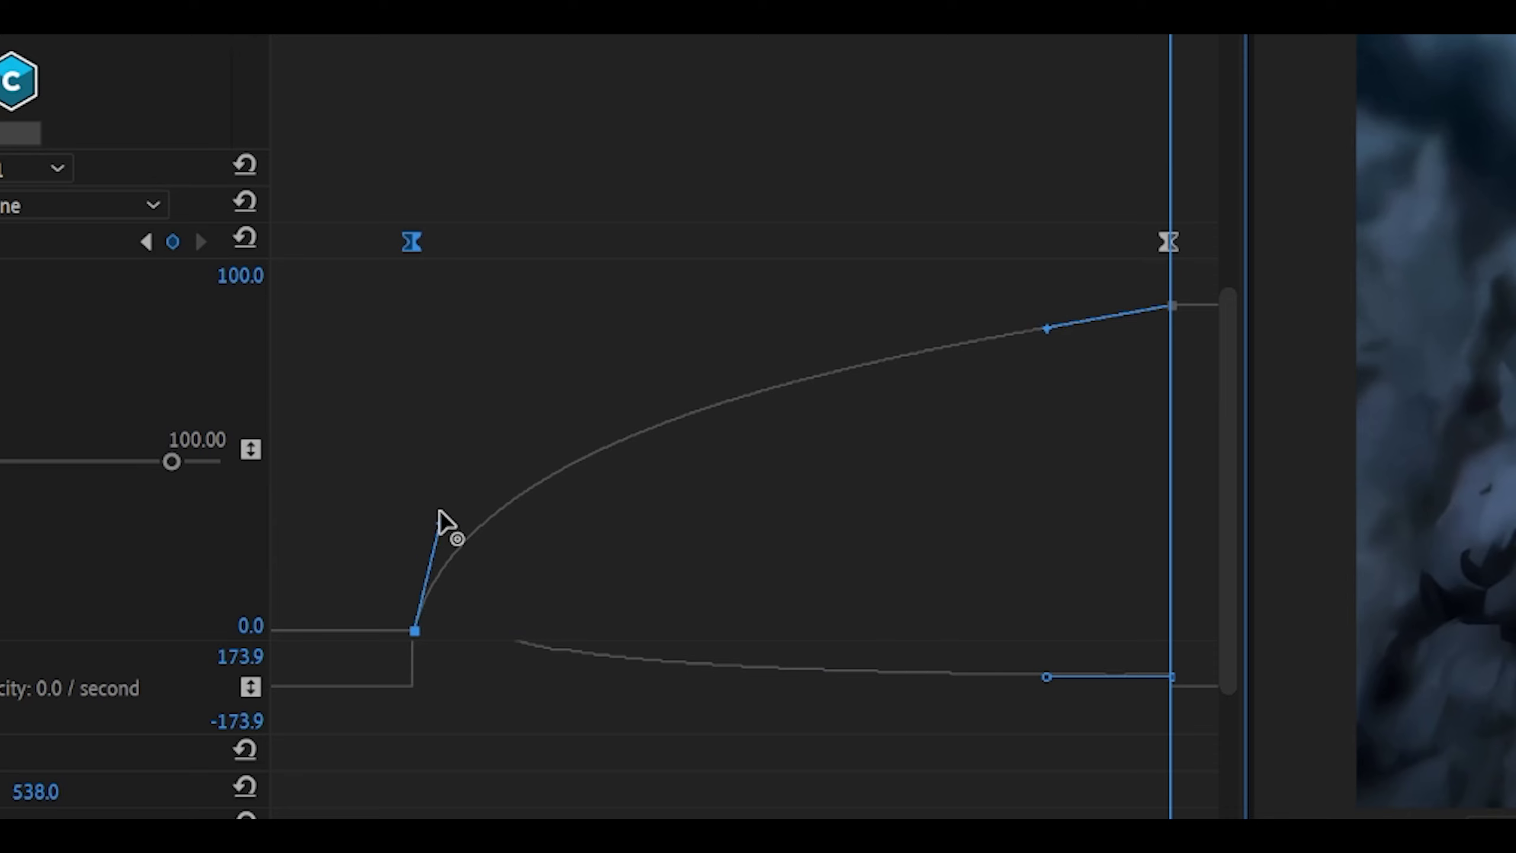
{"action": "mouse_move", "coordinate": [463, 488]}
{"action": "left_mouse_down"}
{"action": "mouse_move", "coordinate": [441, 485]}
{"action": "mouse_move", "coordinate": [447, 495]}
{"action": "left_mouse_up"}
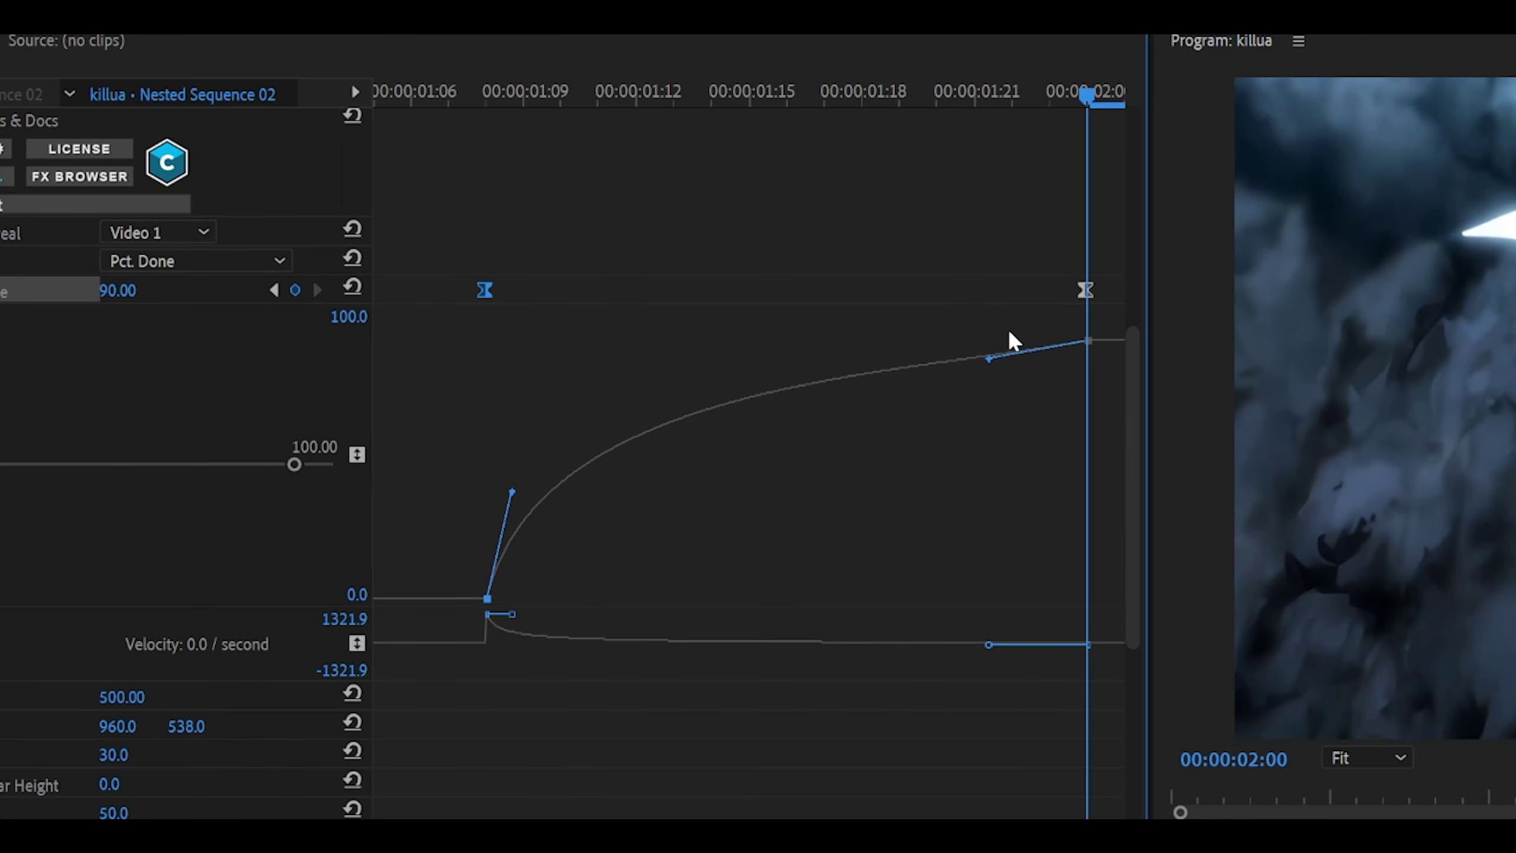
{"action": "left_click_drag", "start_coordinate": [988, 358], "coordinate": [941, 341]}
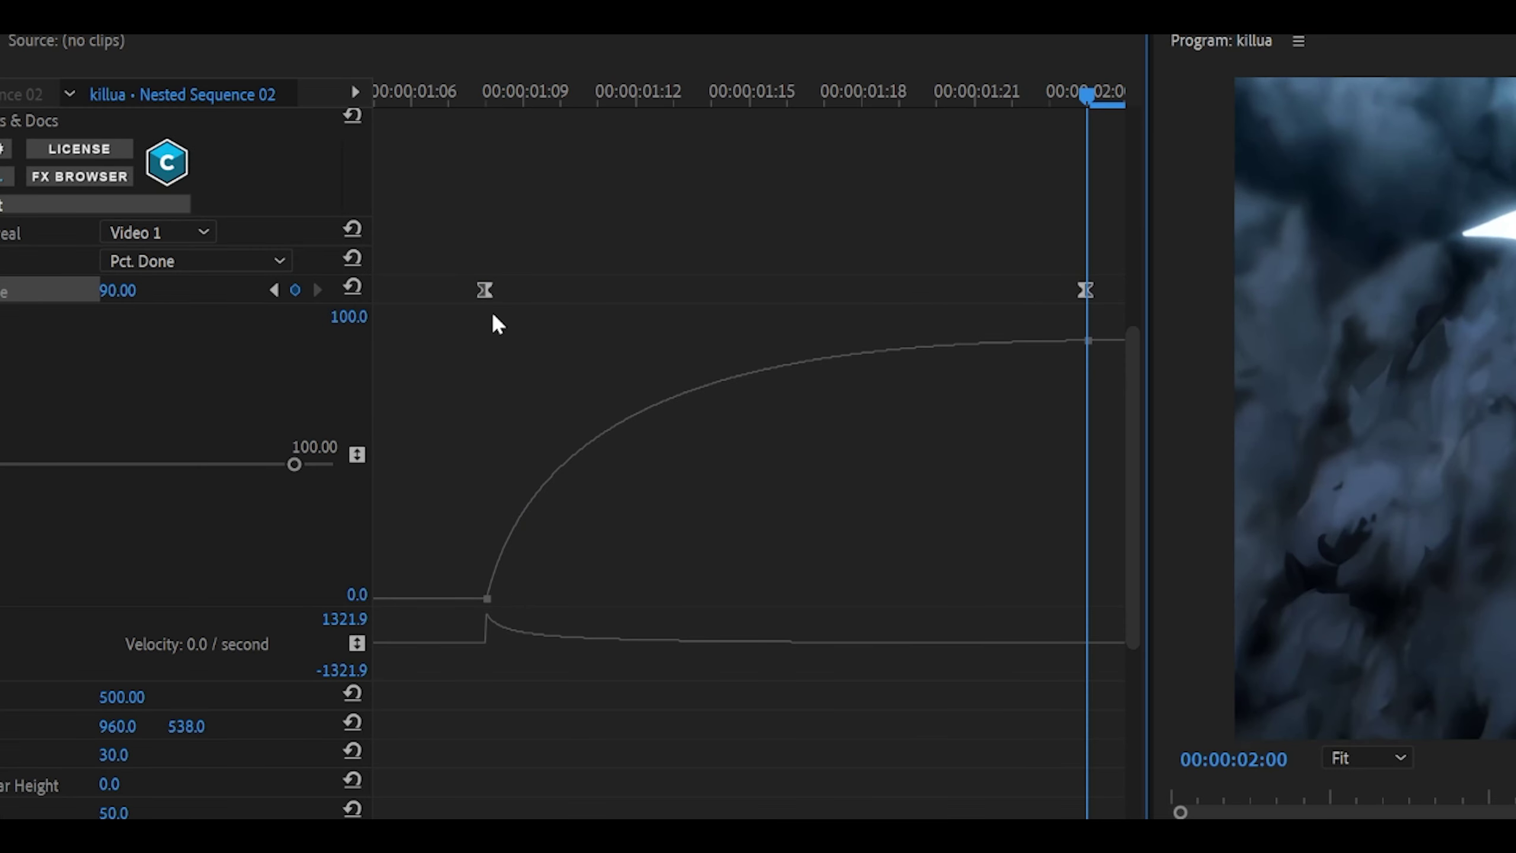
{"action": "left_click", "coordinate": [486, 291]}
Step: Set the ripple's Radius Peak to 1000 and its Wave Width to 25
{"action": "scroll", "coordinate": [470, 564], "scroll_direction": "down", "scroll_amount": 1}
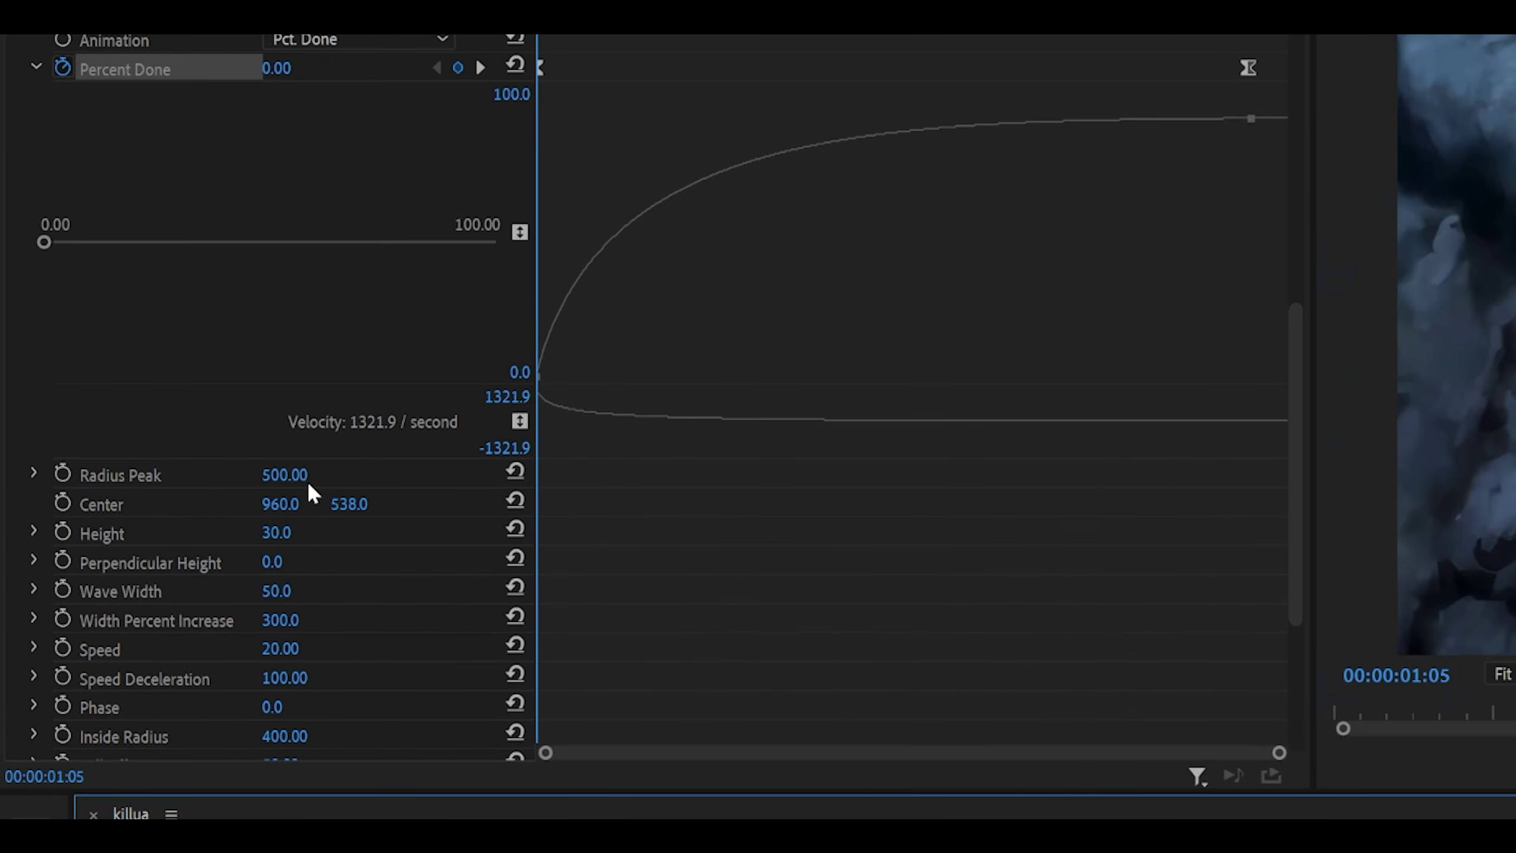
{"action": "left_click", "coordinate": [298, 472]}
{"action": "type", "text": "1"}
{"action": "type", "text": "00"}
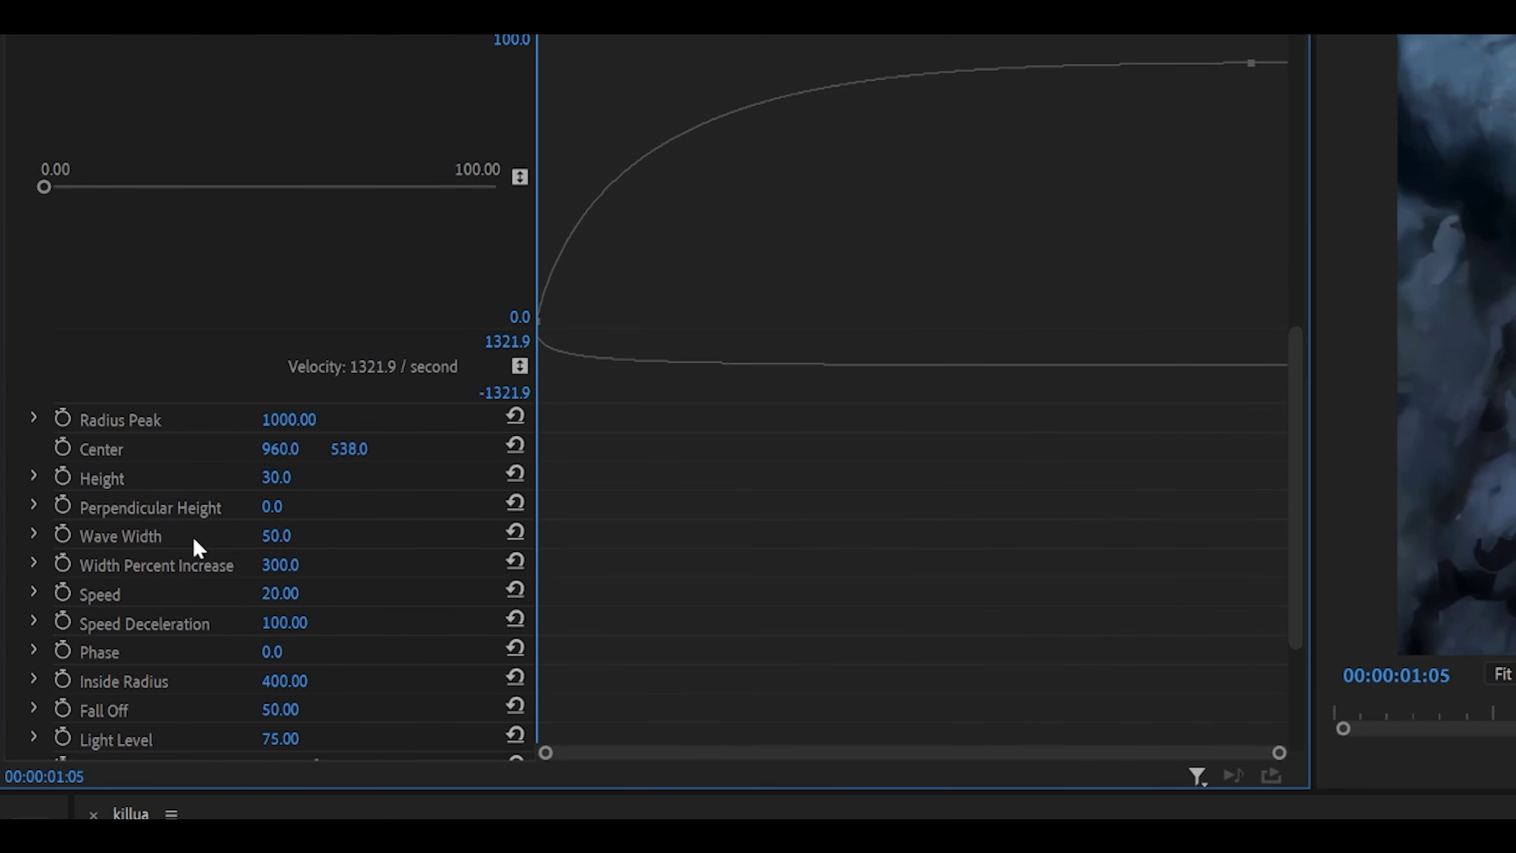
{"action": "left_click", "coordinate": [306, 535]}
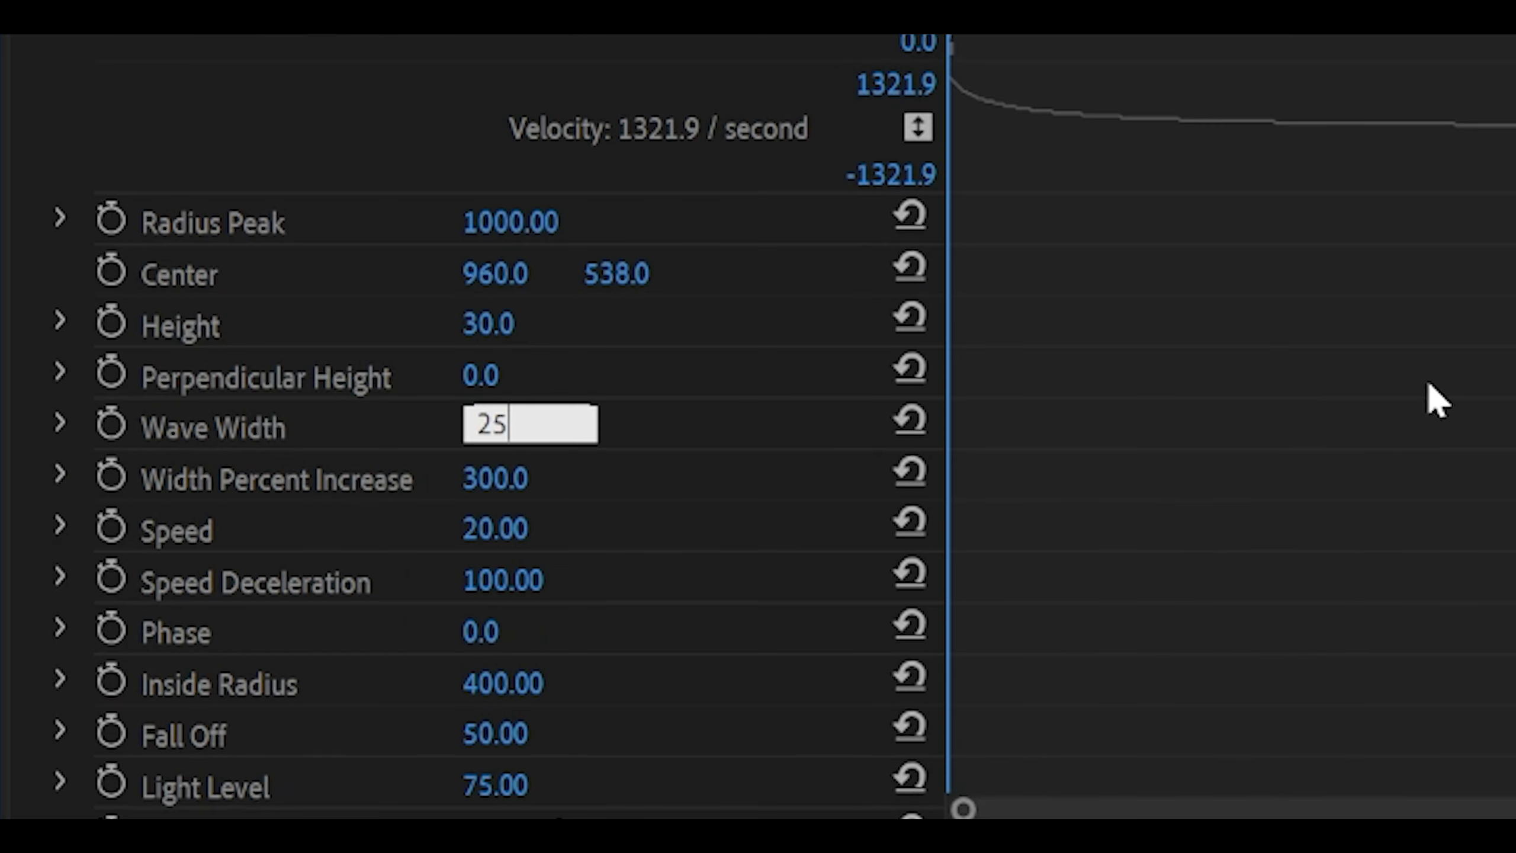
{"action": "key", "text": "Return"}
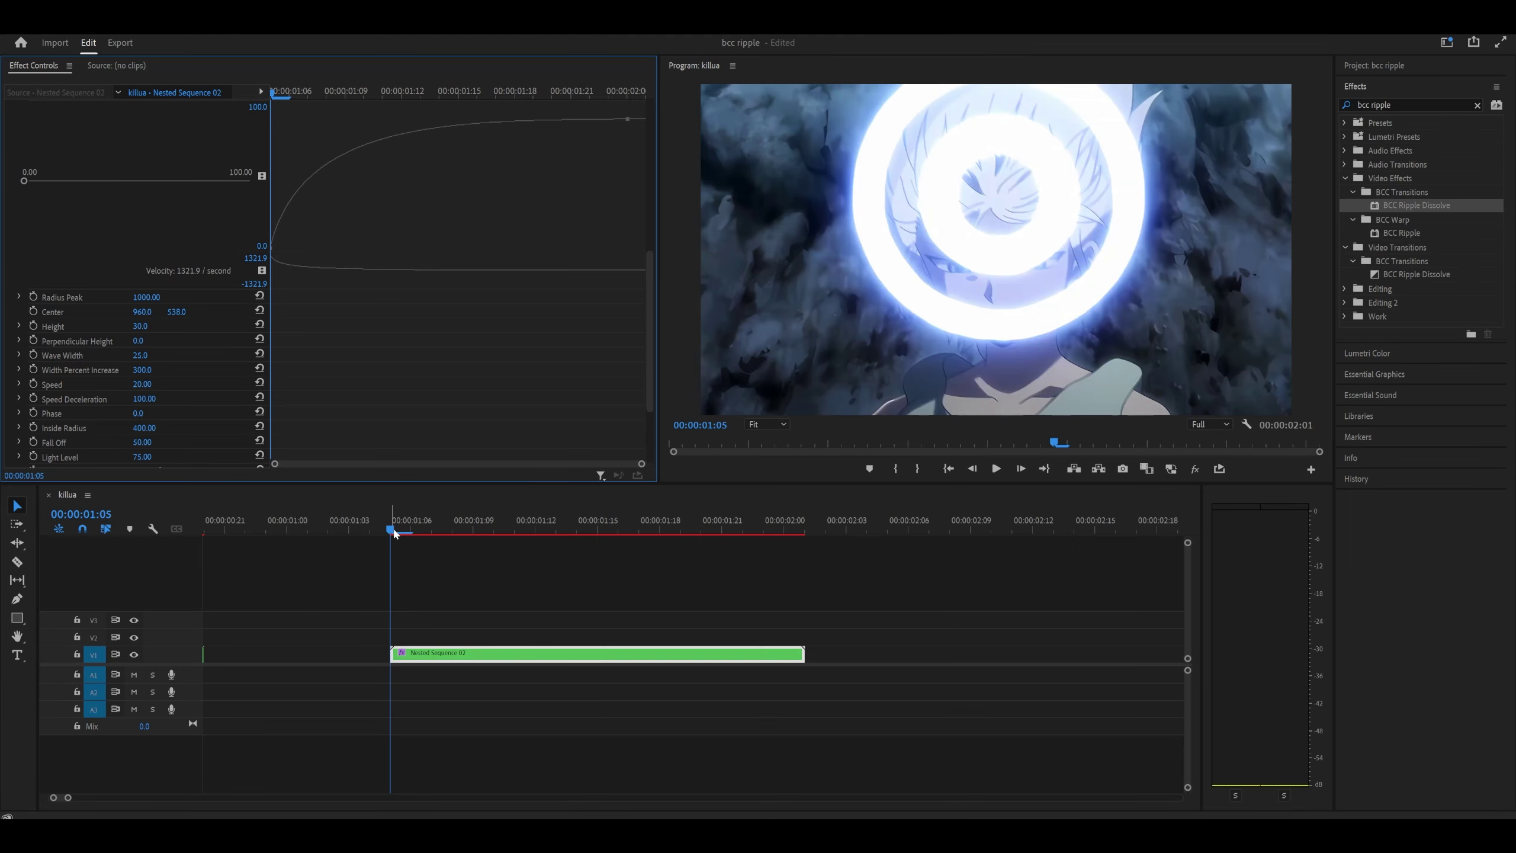
Step: Play the second clip from its beginning several times to check the ripple animation
{"action": "left_click", "coordinate": [394, 528]}
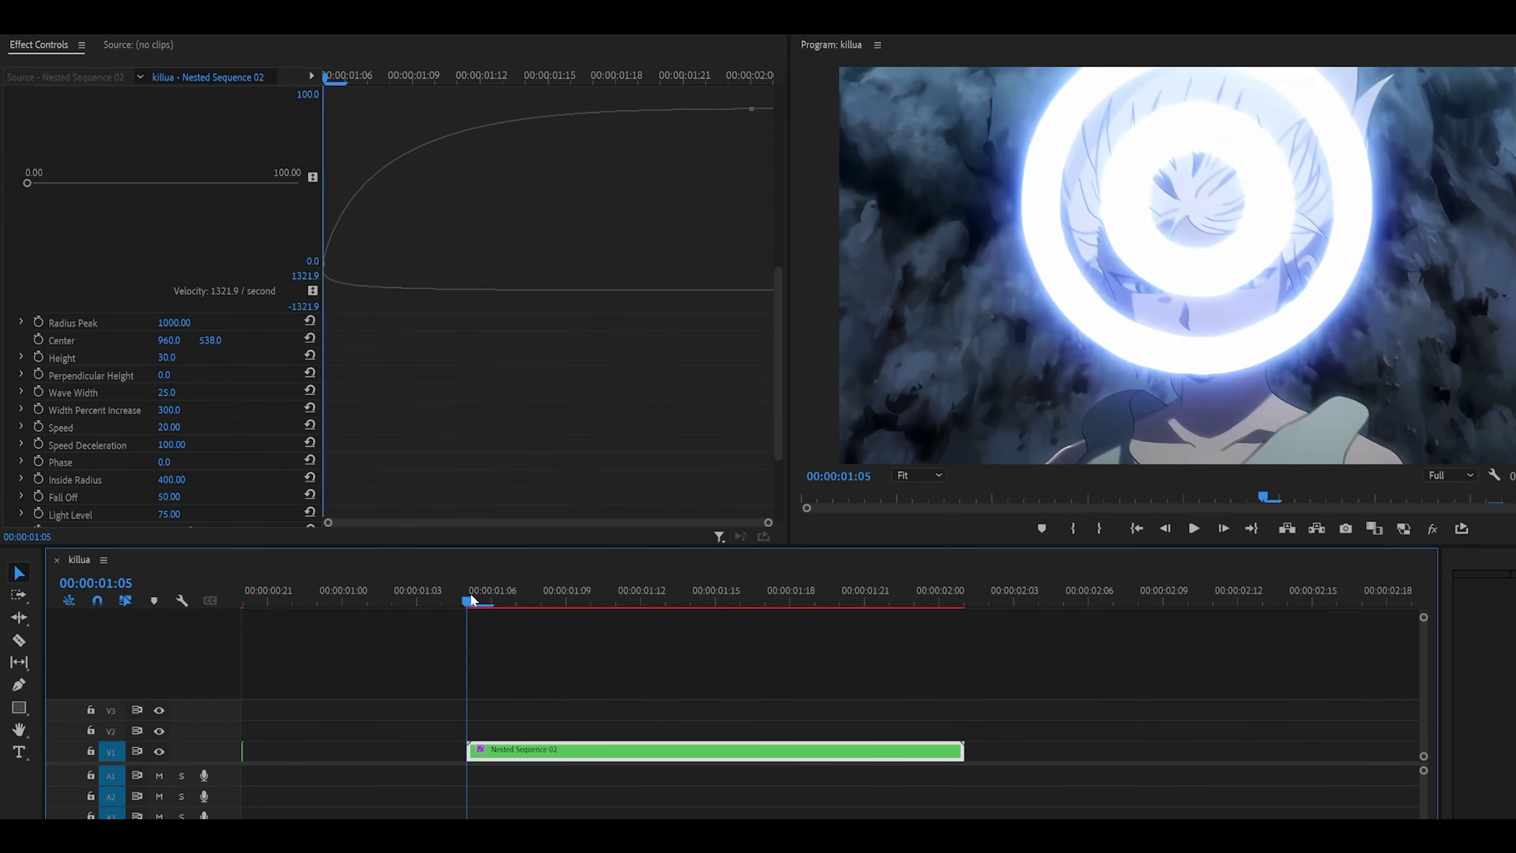
{"action": "key", "text": "space"}
{"action": "left_click", "coordinate": [471, 594]}
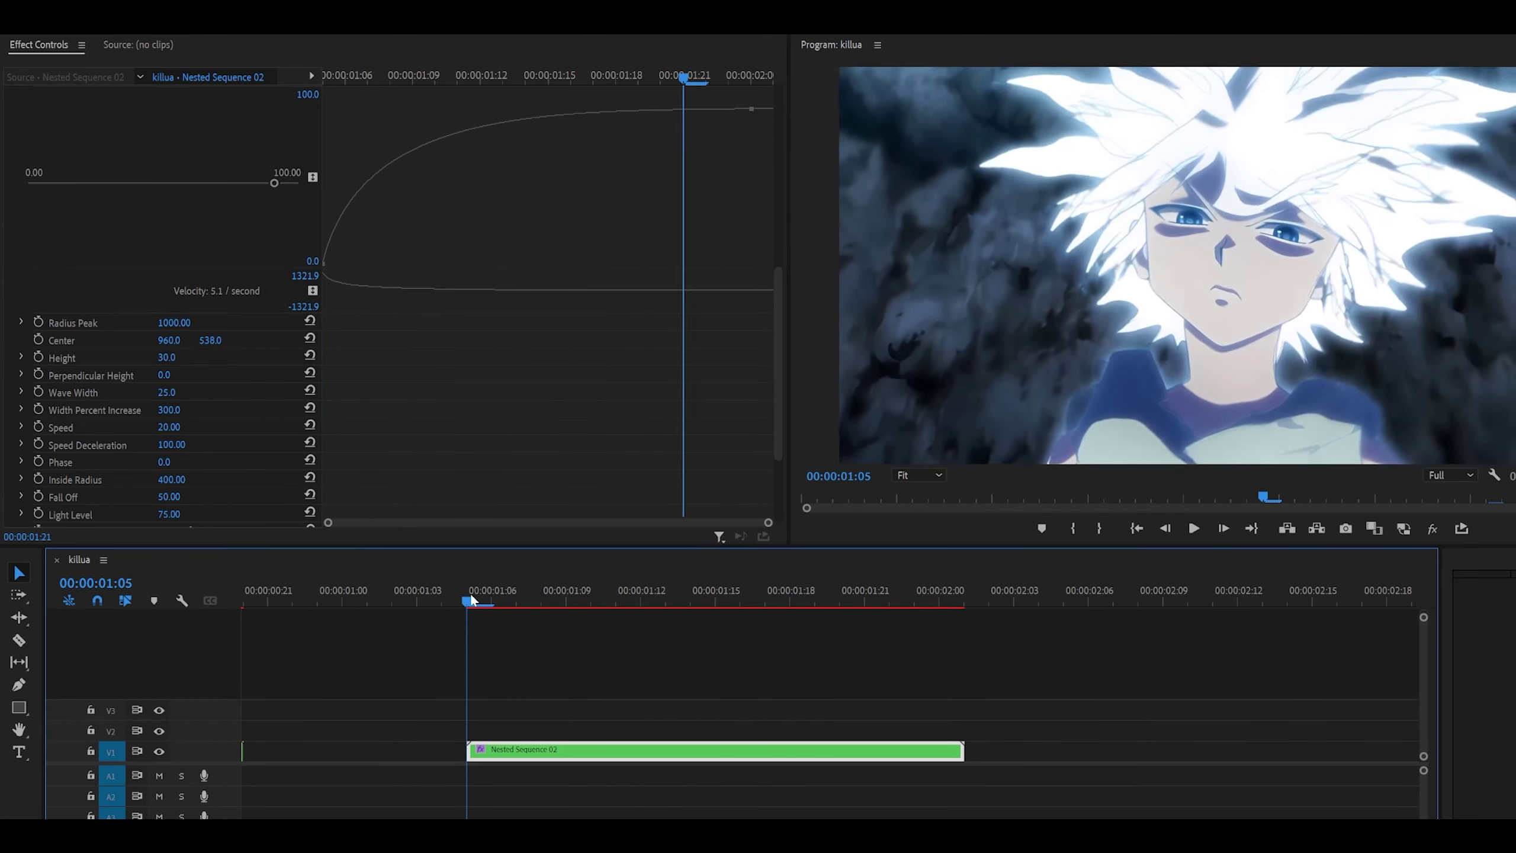
{"action": "left_click", "coordinate": [484, 598]}
{"action": "key", "text": "space"}
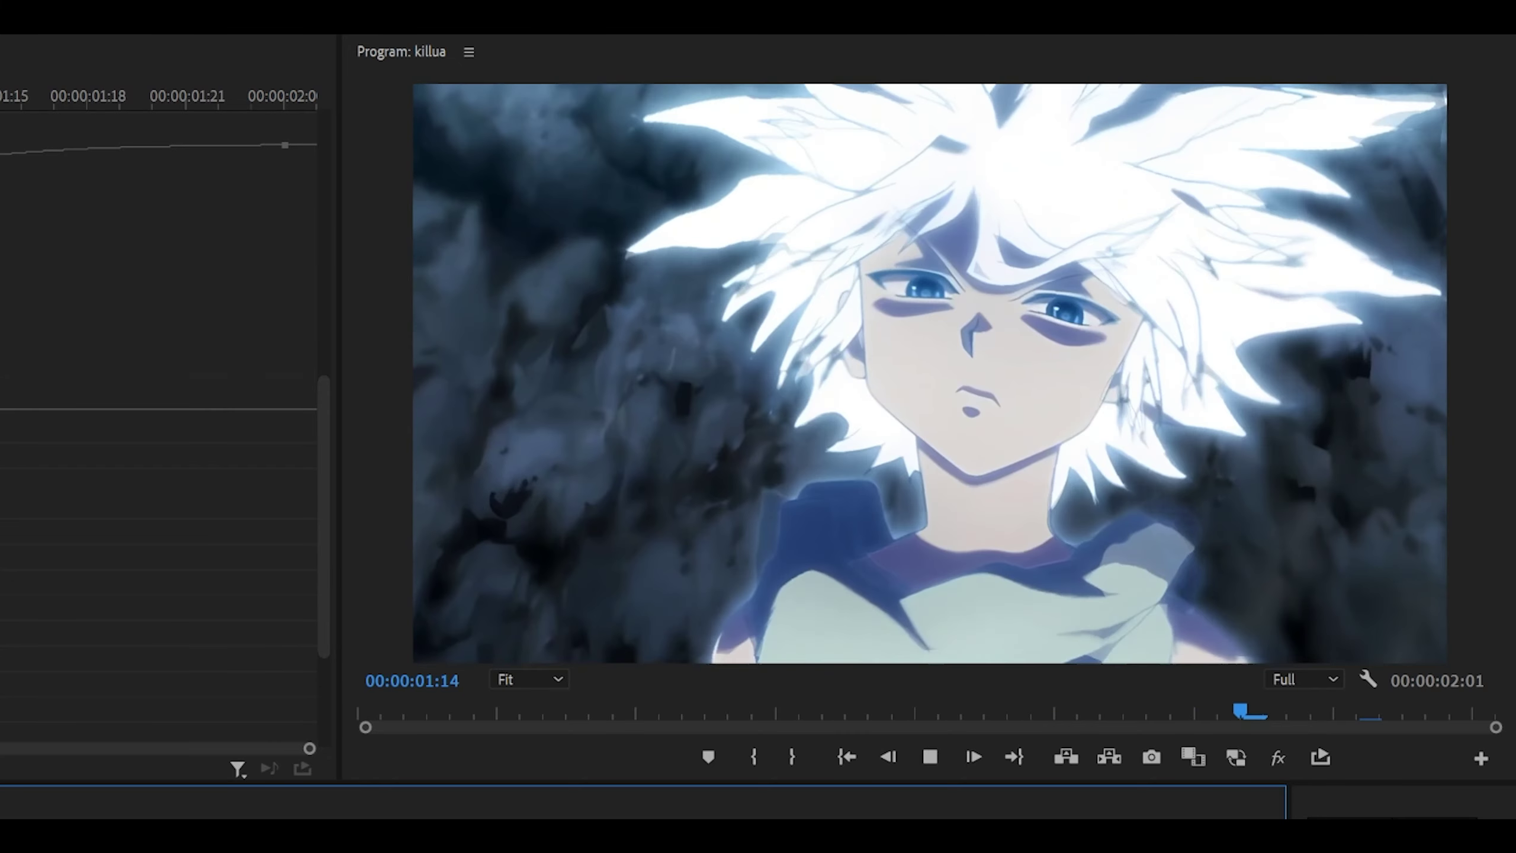
{"action": "key", "text": "space"}
{"action": "key", "text": "space"}
{"action": "key", "text": "space"}
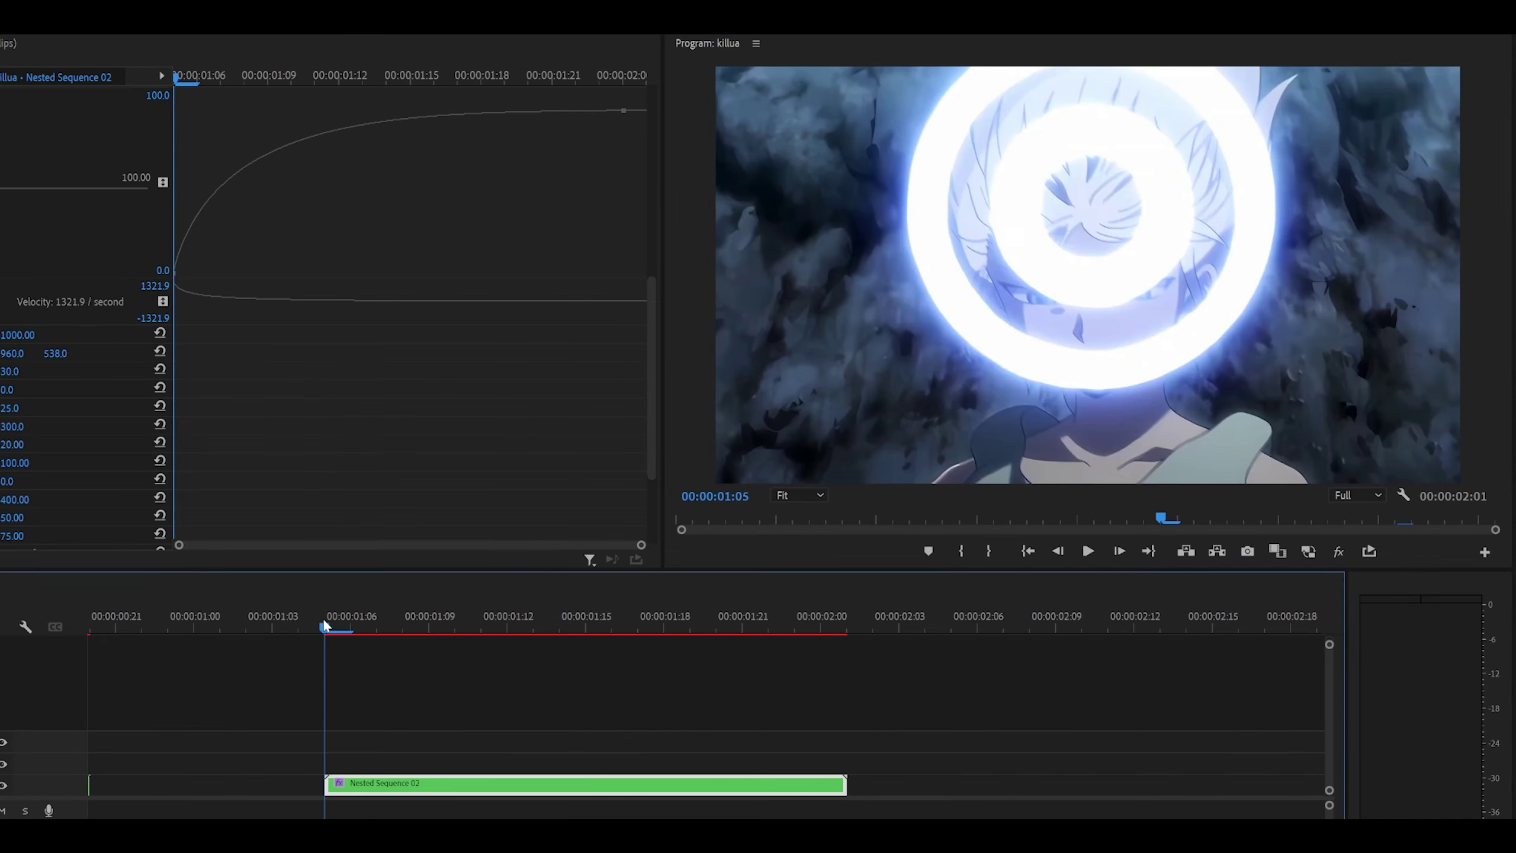
Step: Replay the ripple animation on the second nested clip
{"action": "key", "text": "space"}
{"action": "key", "text": "space"}
{"action": "key", "text": "space"}
Step: Soften the steep start of the Percent Done curve, shifting the first keyframe to 00:00:01:07 to reach its handle and returning it to the clip start
{"action": "left_click", "coordinate": [387, 624]}
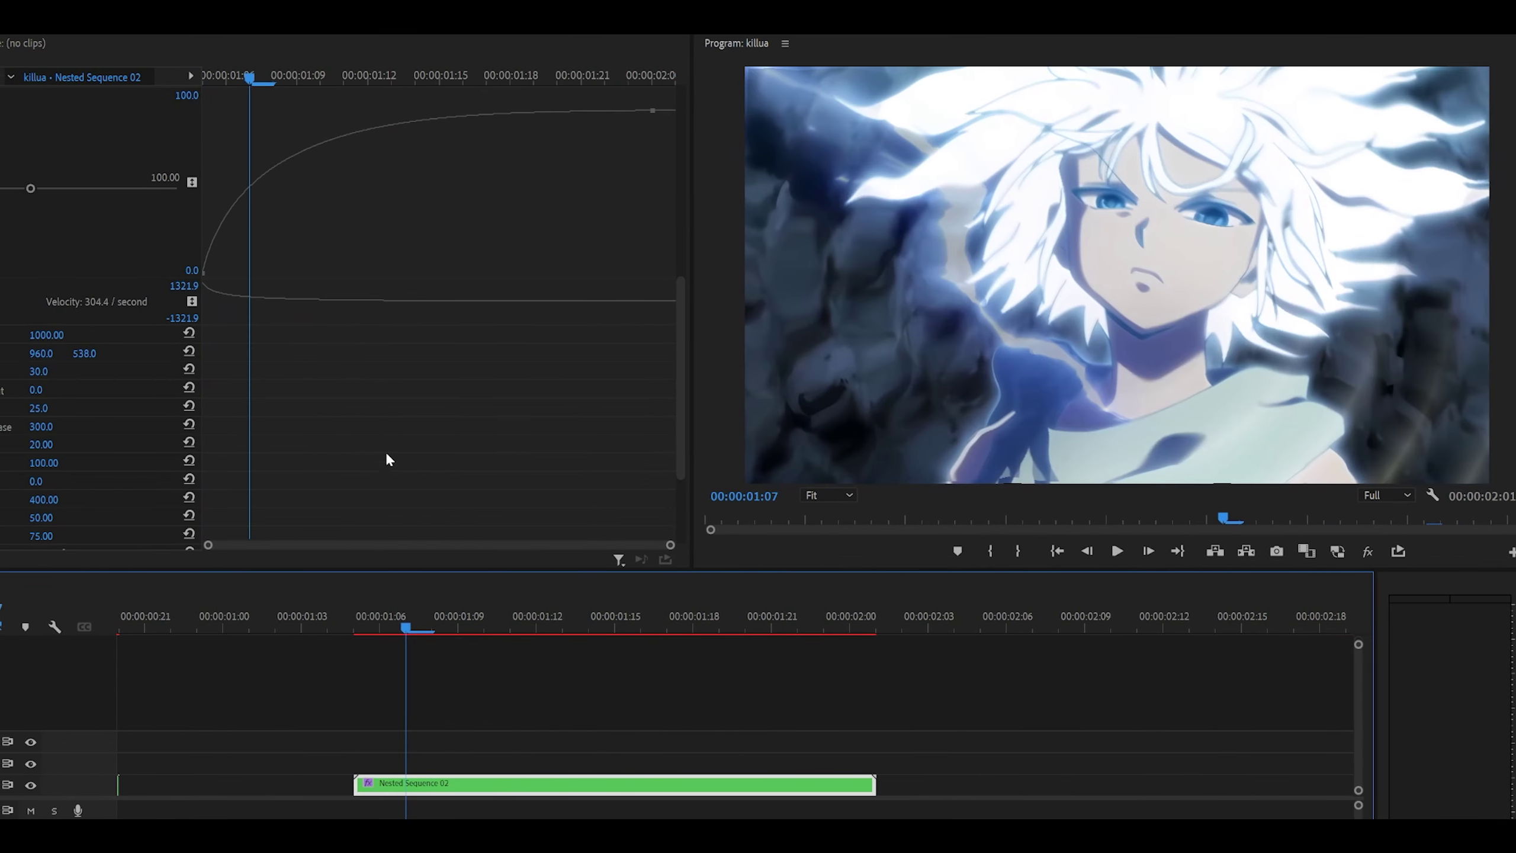
{"action": "scroll", "coordinate": [338, 392], "scroll_direction": "up", "scroll_amount": 3}
{"action": "left_click_drag", "start_coordinate": [219, 218], "coordinate": [263, 220]}
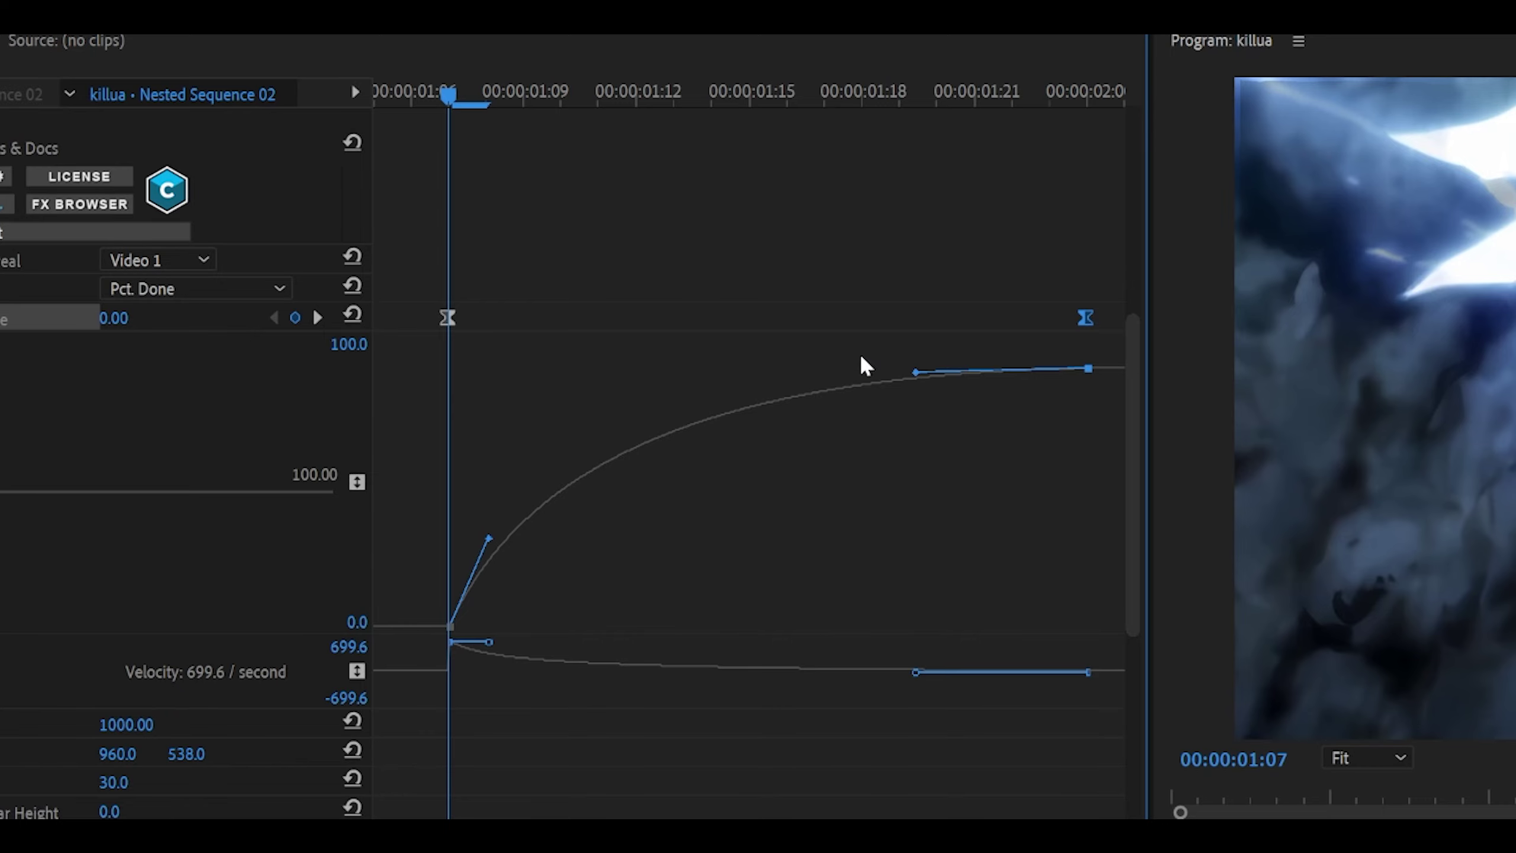
{"action": "left_click_drag", "start_coordinate": [448, 320], "coordinate": [375, 318]}
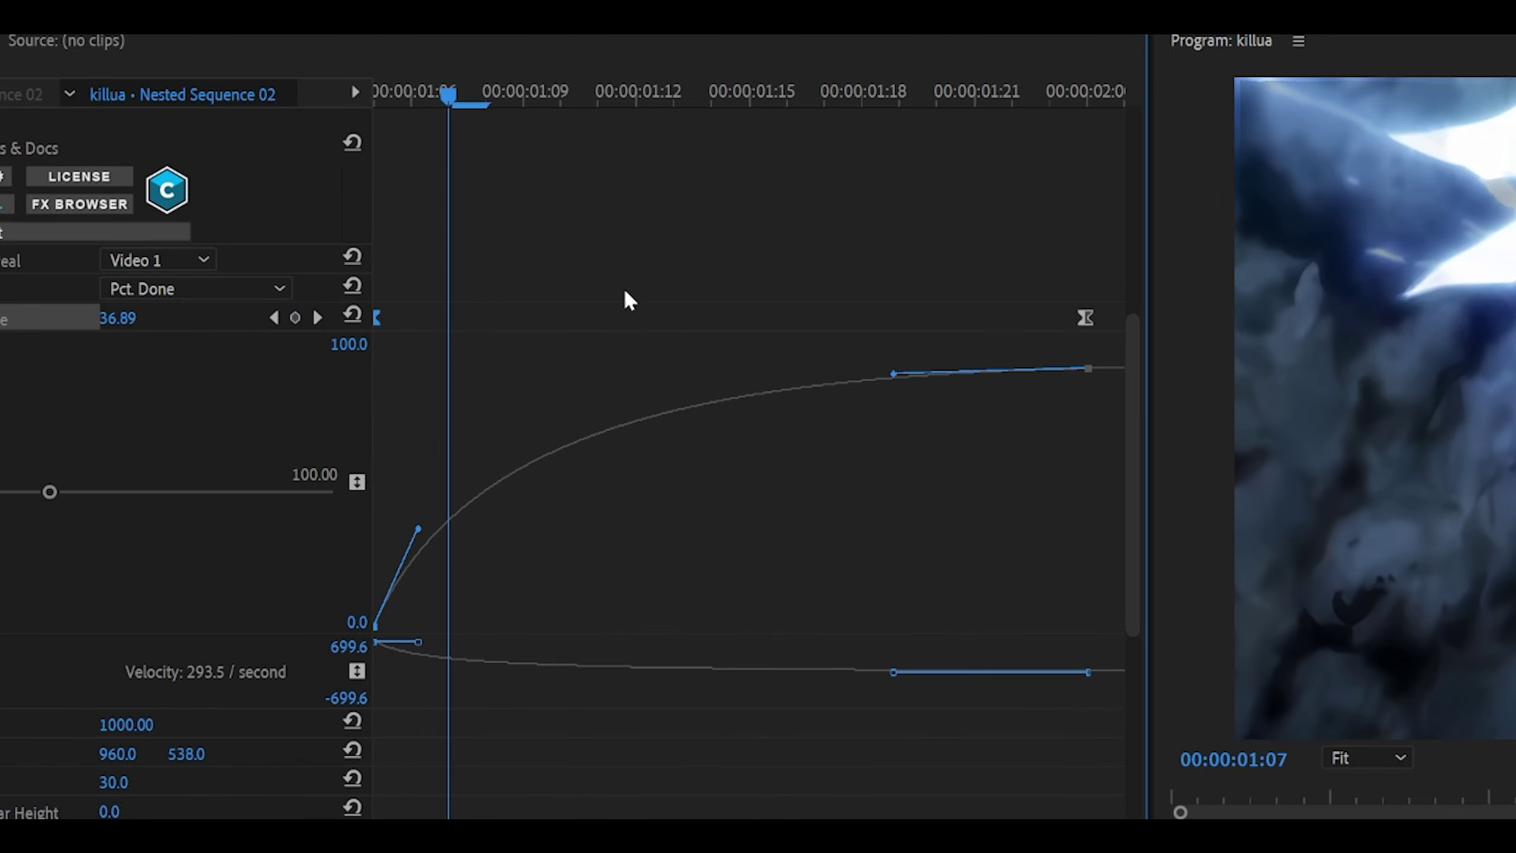
{"action": "left_click", "coordinate": [624, 288]}
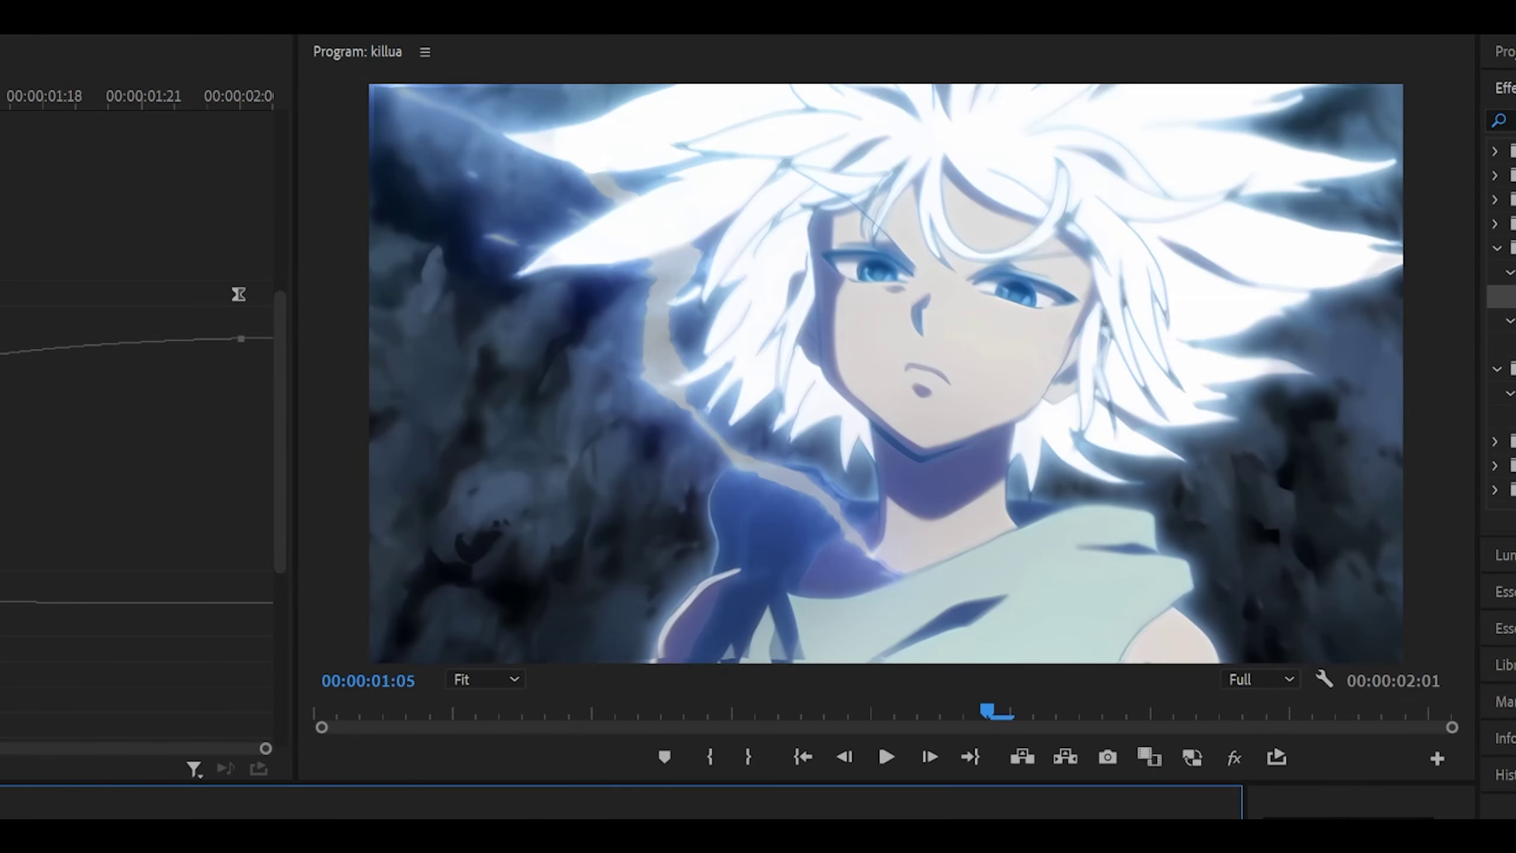
Step: Play the second clip from 00:00:01:05 a few times to check the softened Percent Done easing
{"action": "key", "text": "space"}
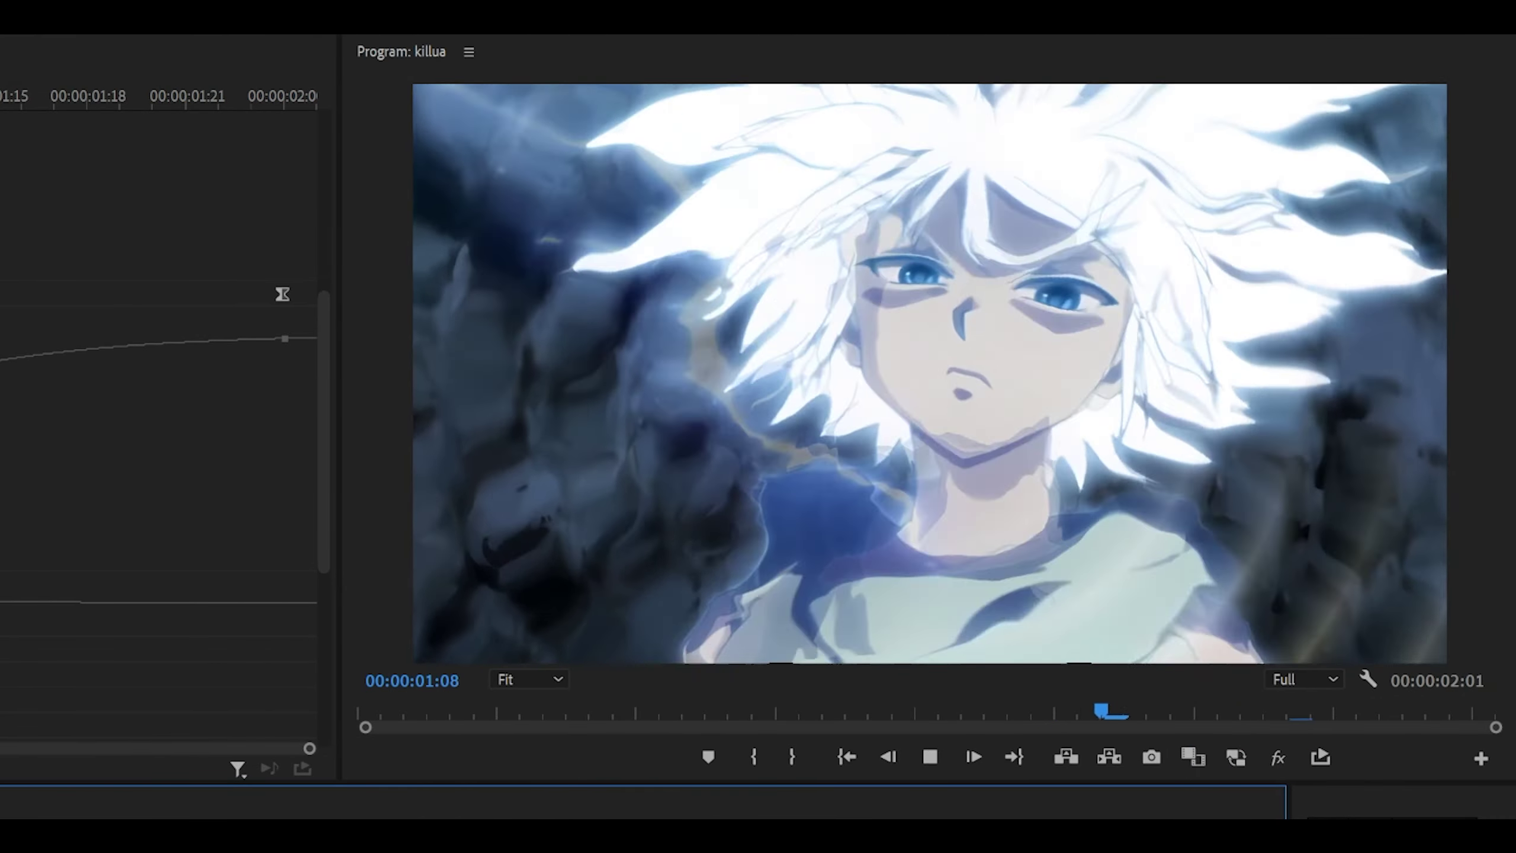
{"action": "key", "text": "space"}
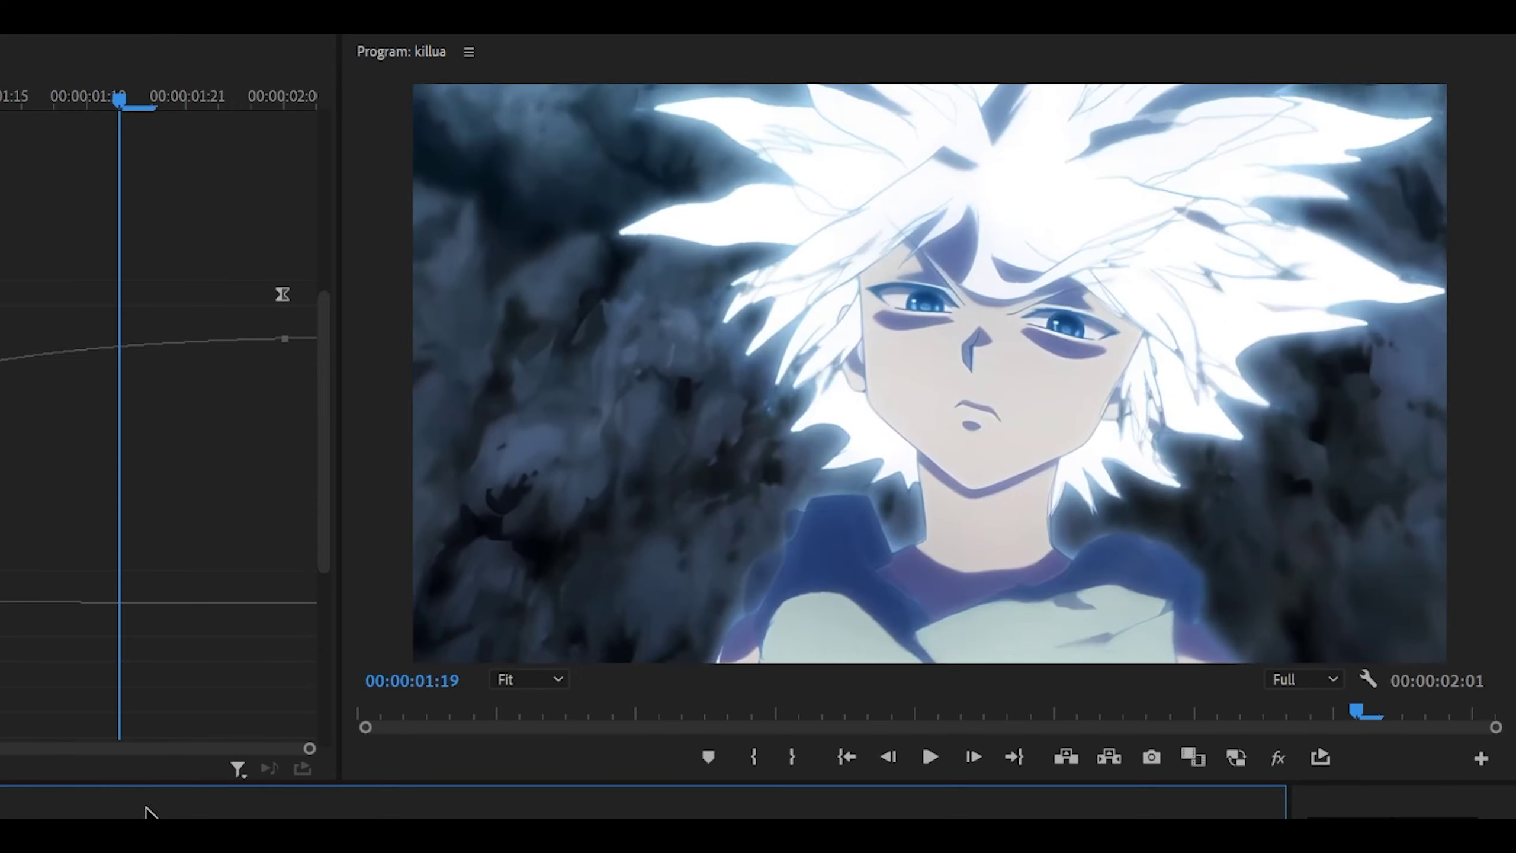
{"action": "left_click_drag", "start_coordinate": [146, 816], "coordinate": [92, 817]}
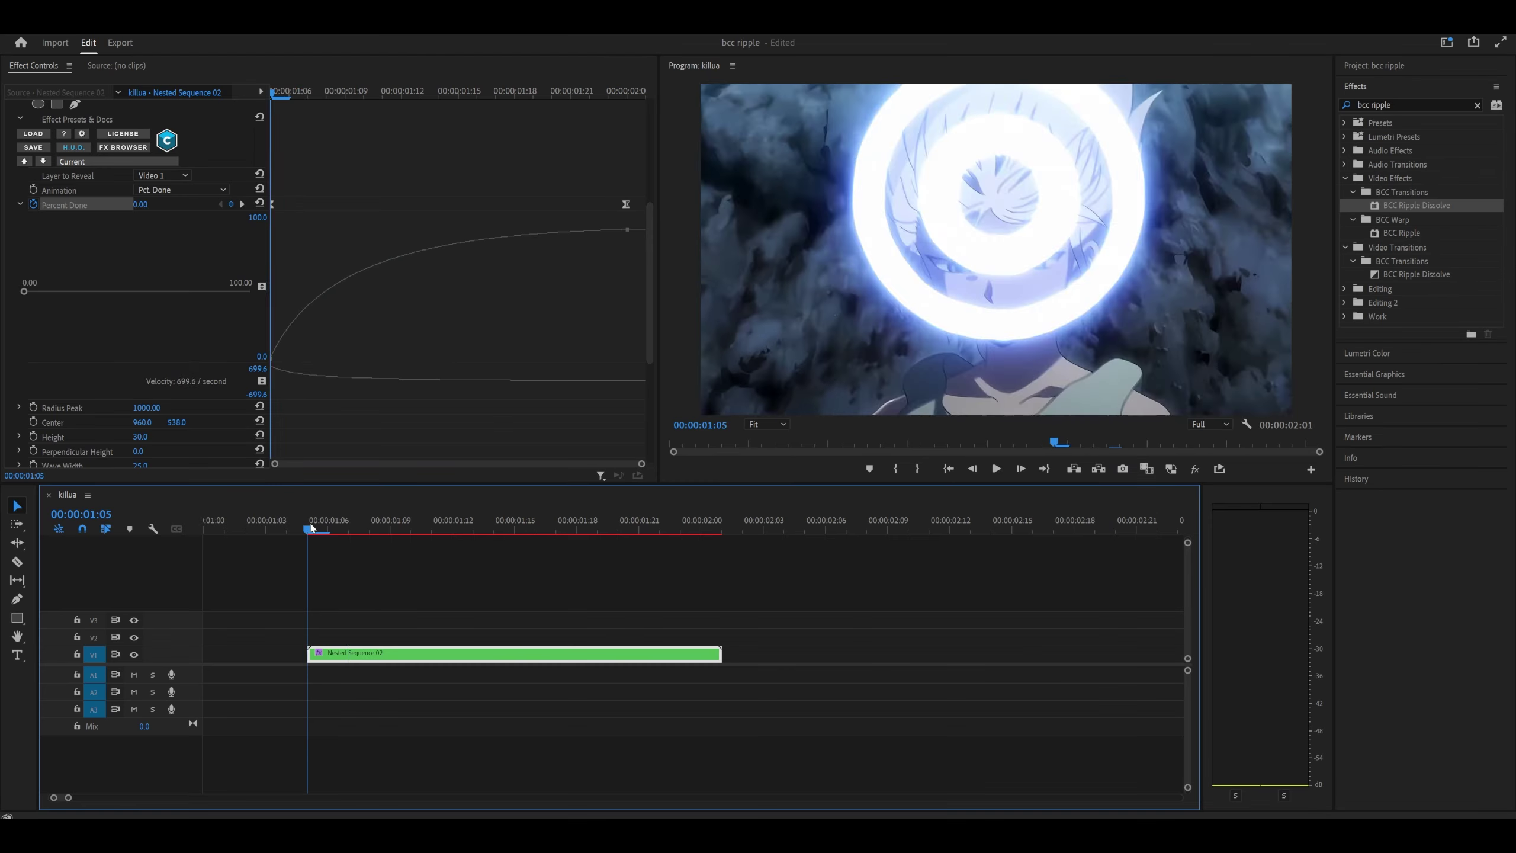
{"action": "key", "text": "space"}
{"action": "left_click", "coordinate": [312, 527]}
{"action": "key", "text": "space"}
{"action": "left_click", "coordinate": [312, 527]}
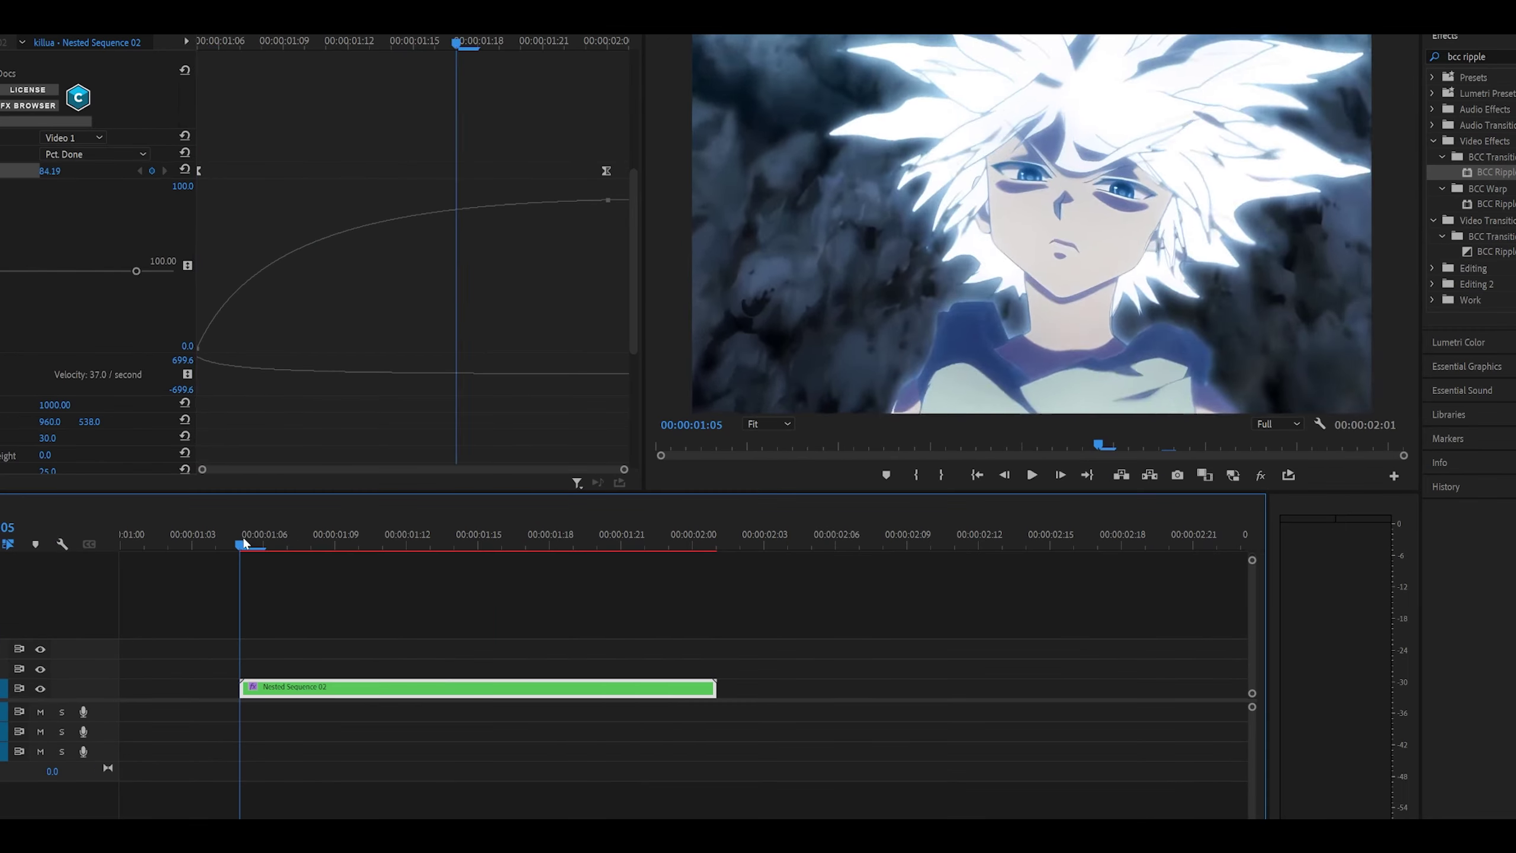
Step: Copy the S_Shake effect from the first nested clip to the second one and expand its settings
{"action": "scroll", "coordinate": [117, 230], "scroll_direction": "up", "scroll_amount": 2}
{"action": "left_click", "coordinate": [2, 101]}
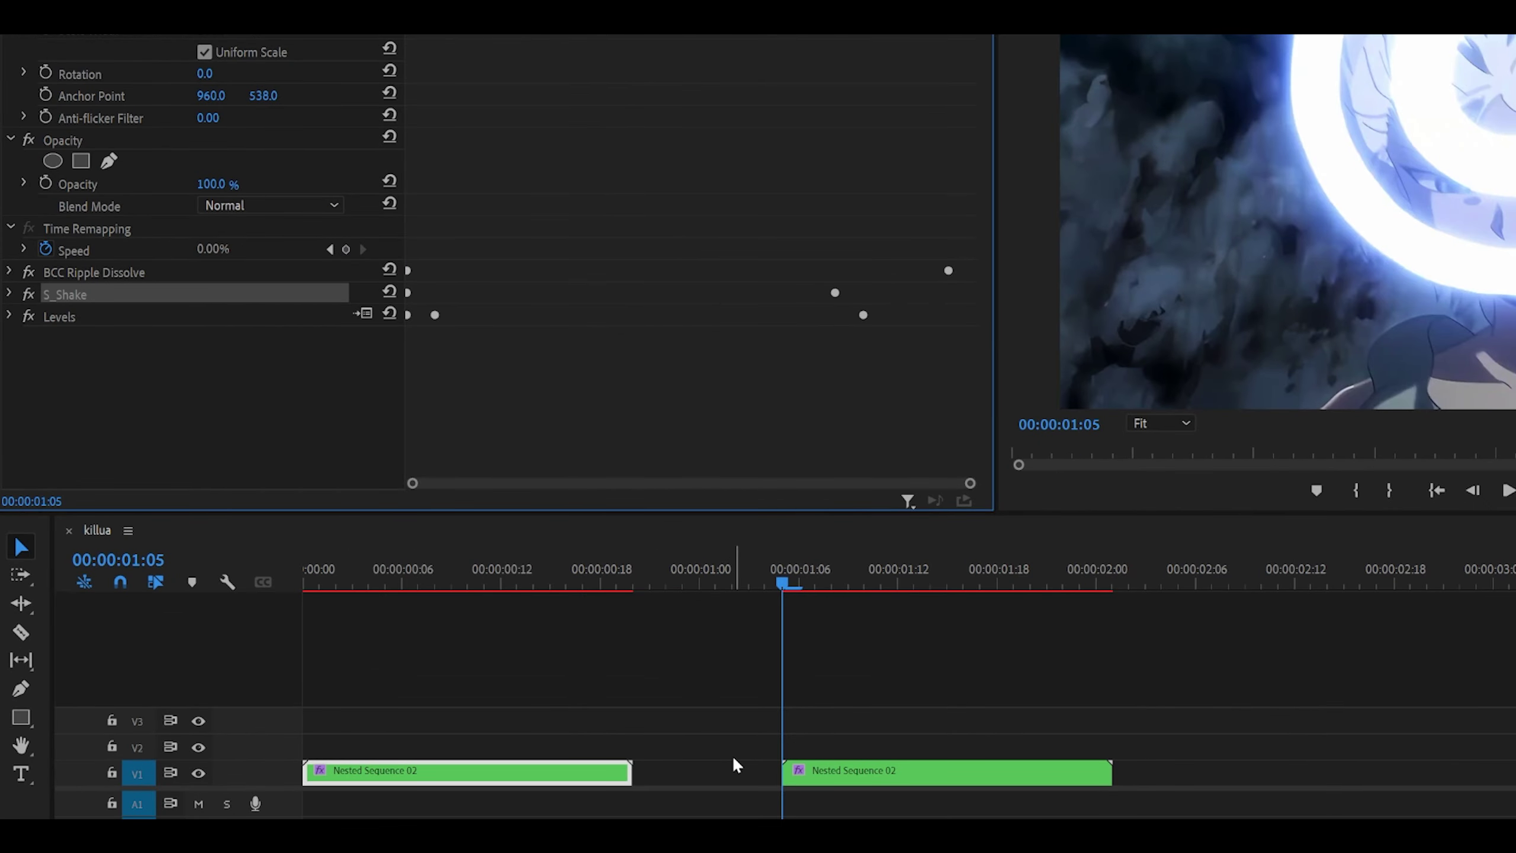
{"action": "left_click", "coordinate": [860, 770]}
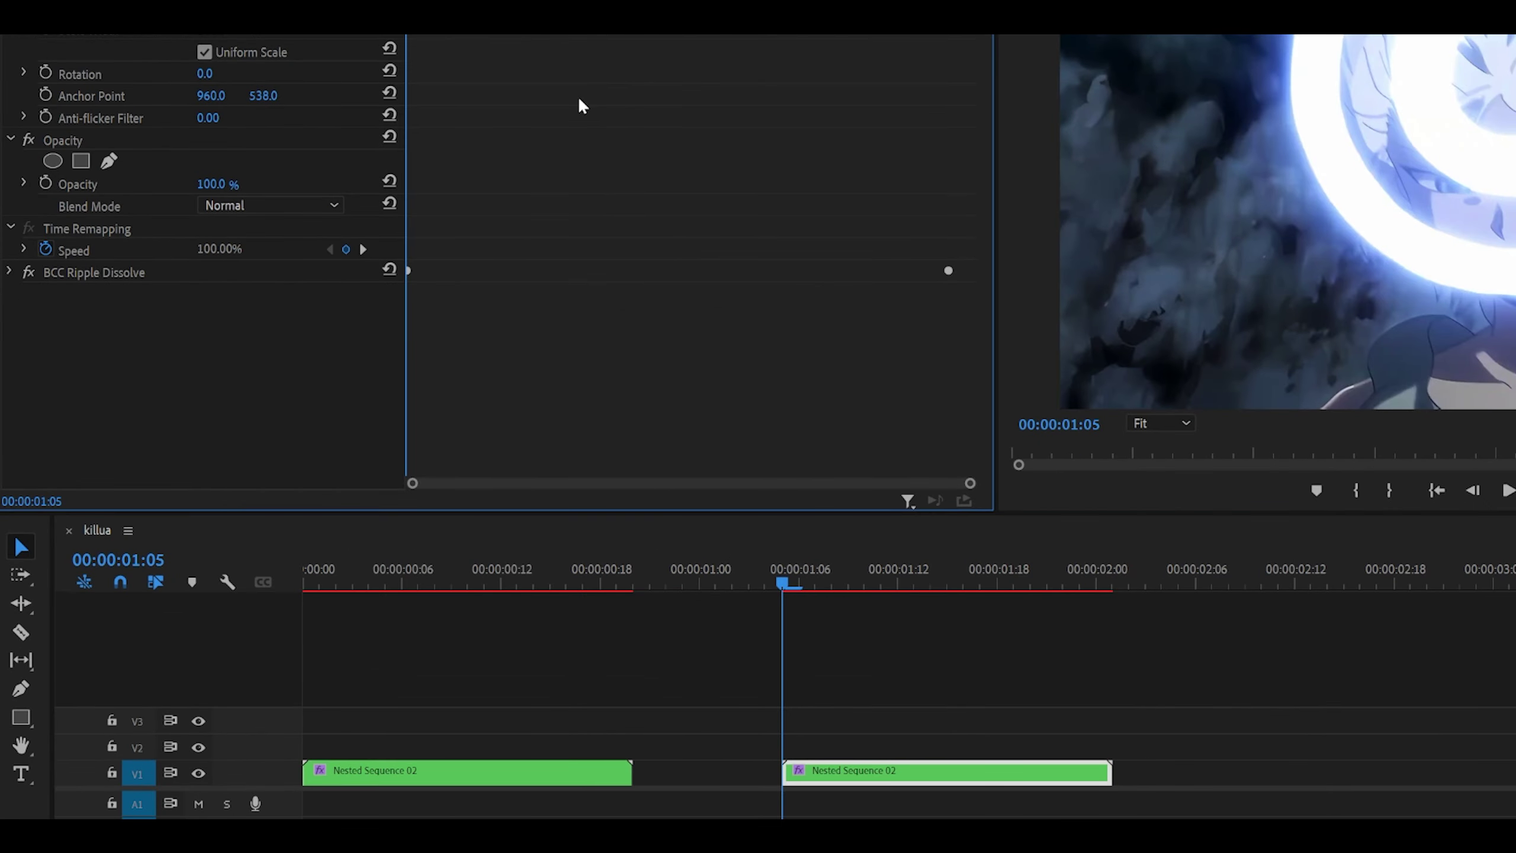
{"action": "left_click", "coordinate": [8, 293]}
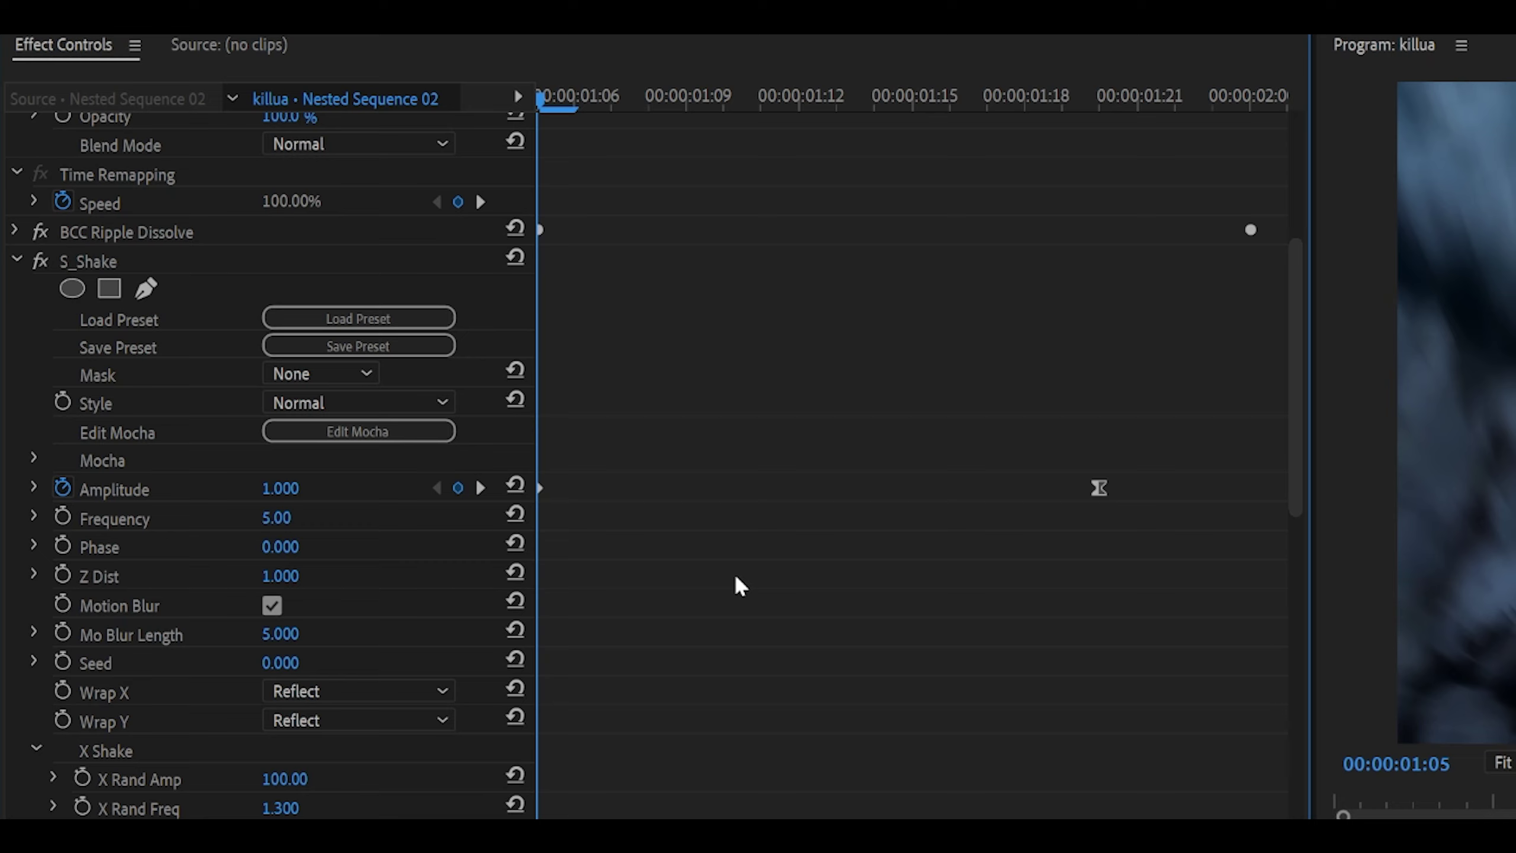
Step: Apply Ease In to S_Shake's last Amplitude keyframe at 00:00:01:20
{"action": "scroll", "coordinate": [426, 472], "scroll_direction": "down", "scroll_amount": 2}
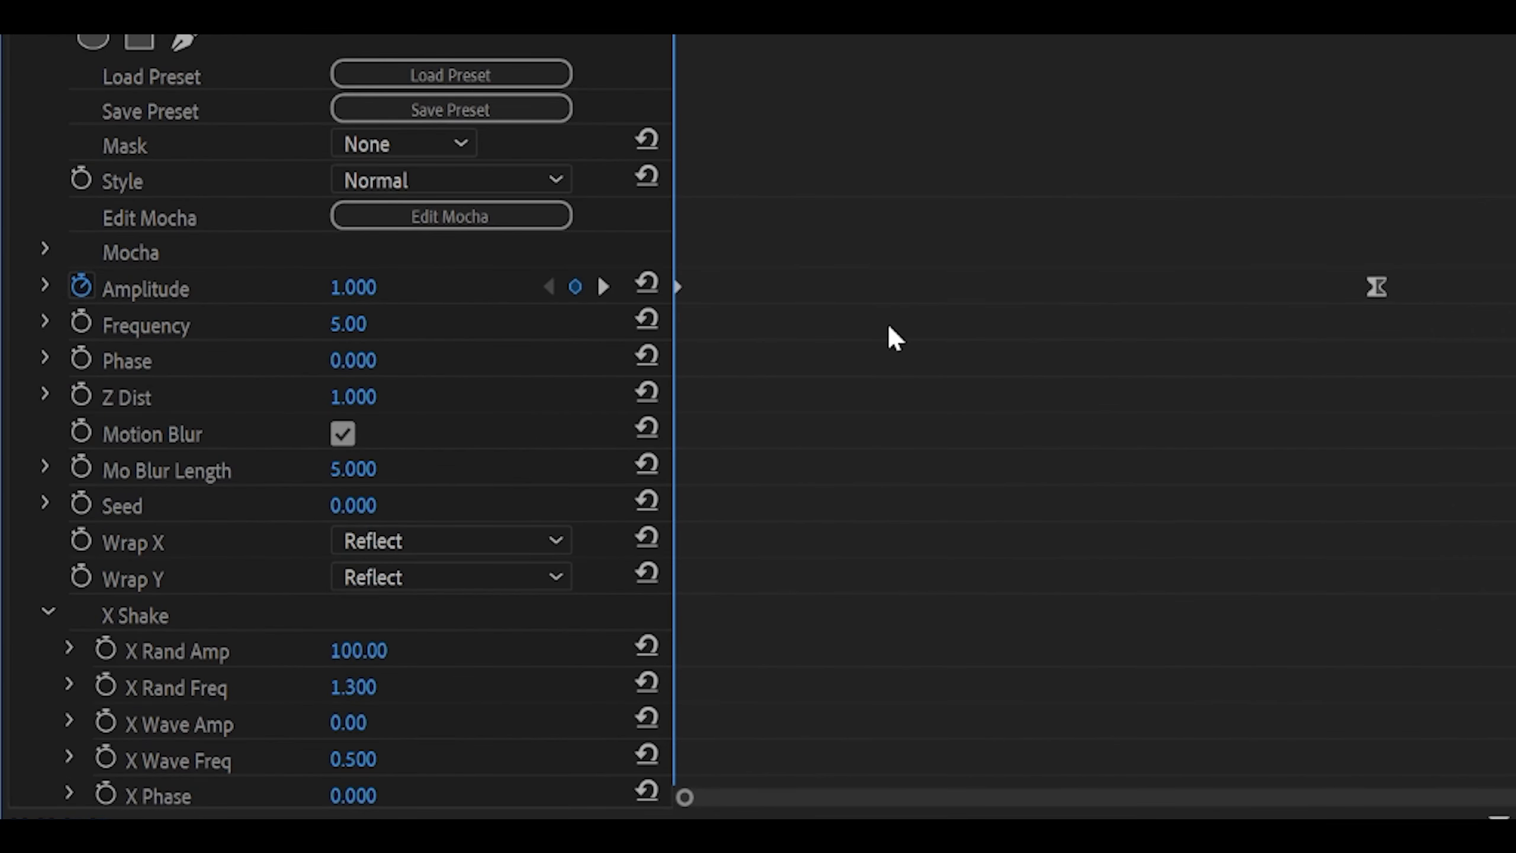
{"action": "key", "text": "shift+Right"}
{"action": "key", "text": "shift+Right"}
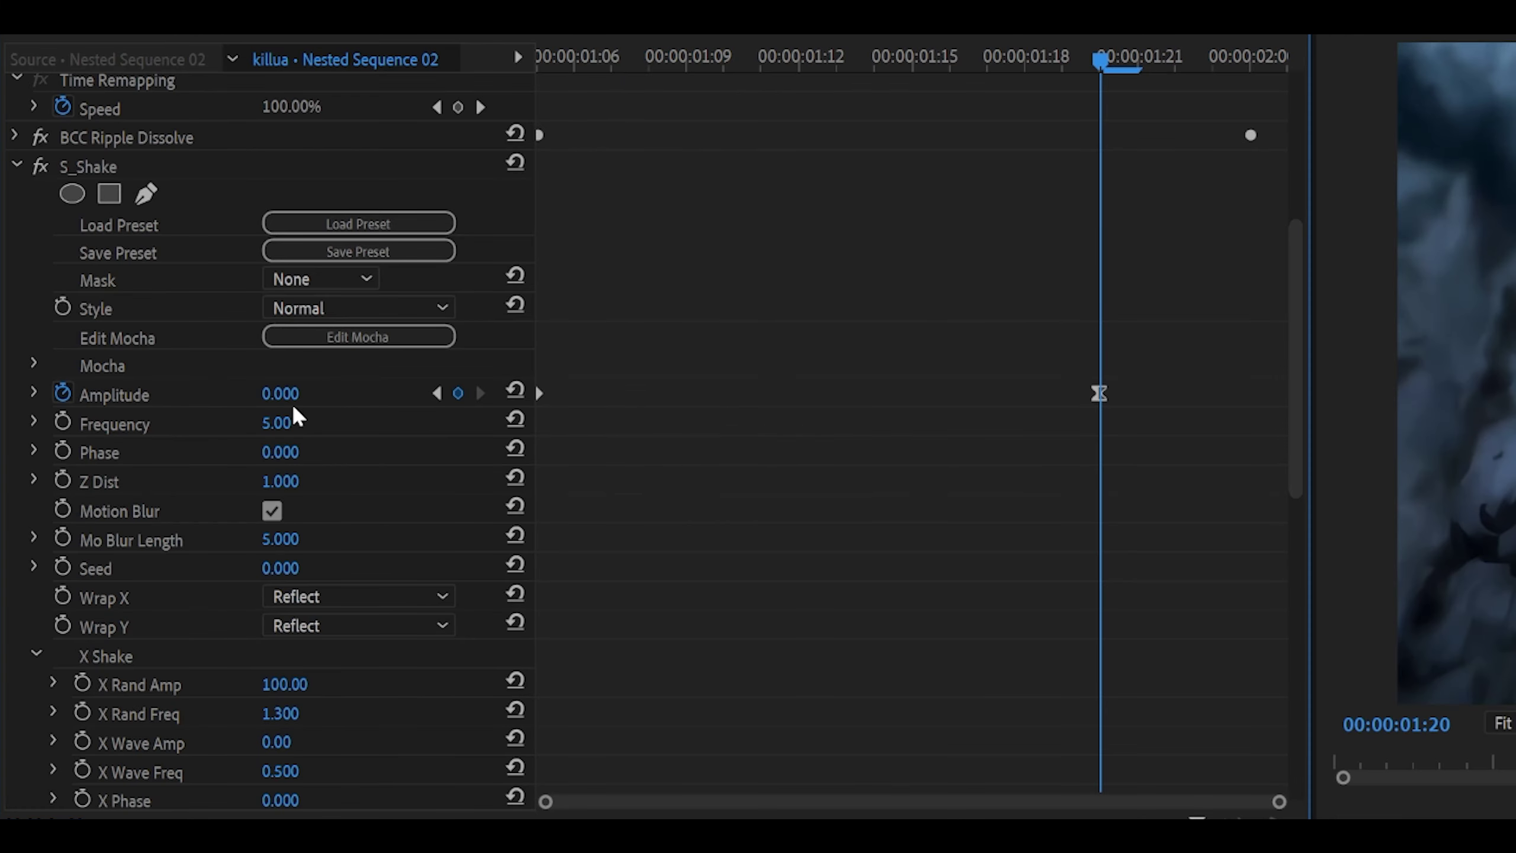
{"action": "right_click", "coordinate": [1098, 393]}
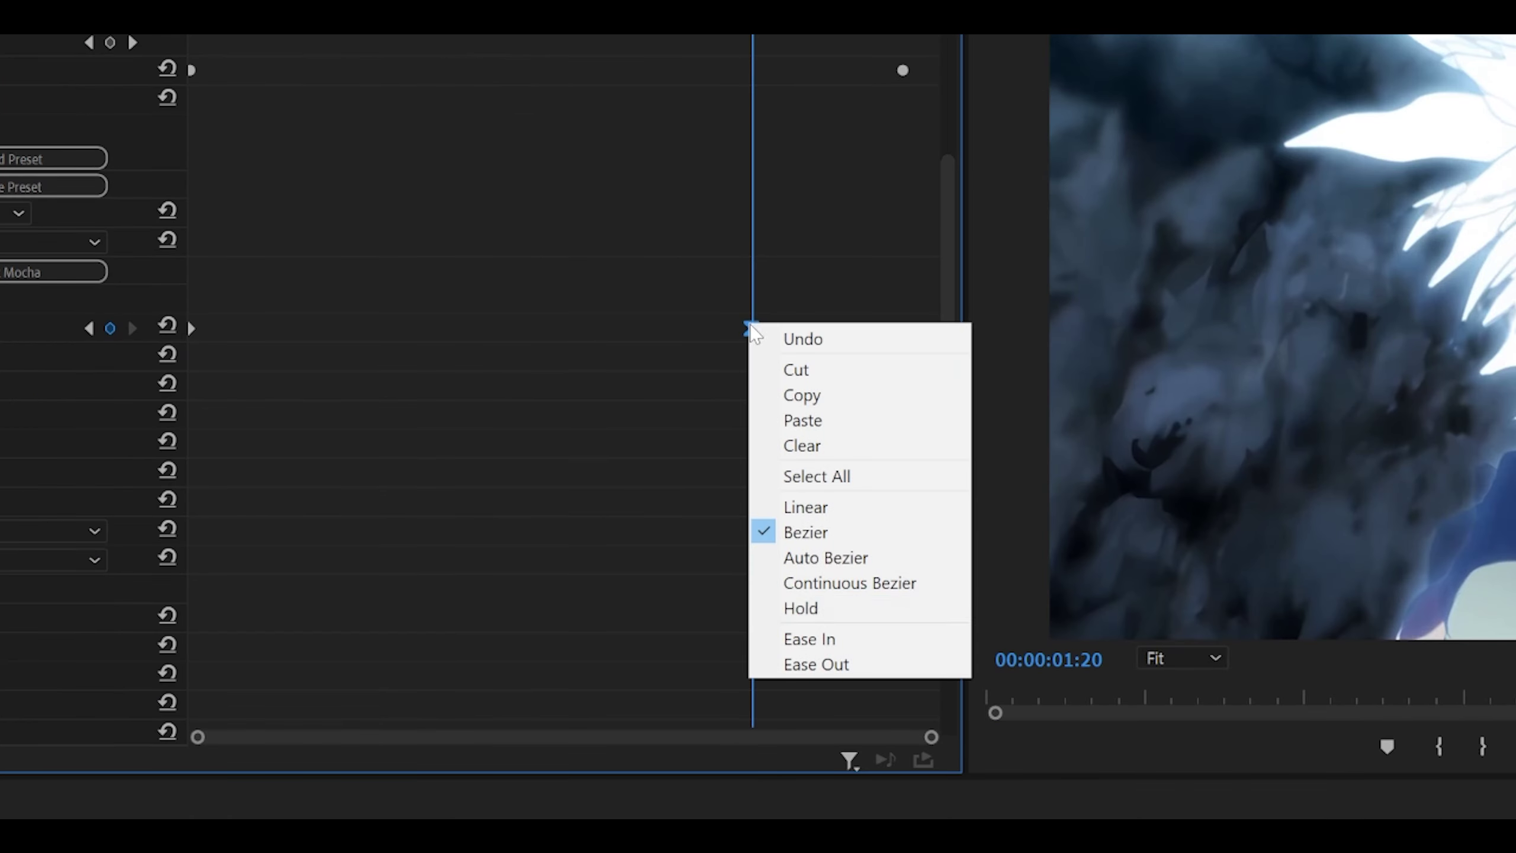
{"action": "left_click", "coordinate": [791, 639]}
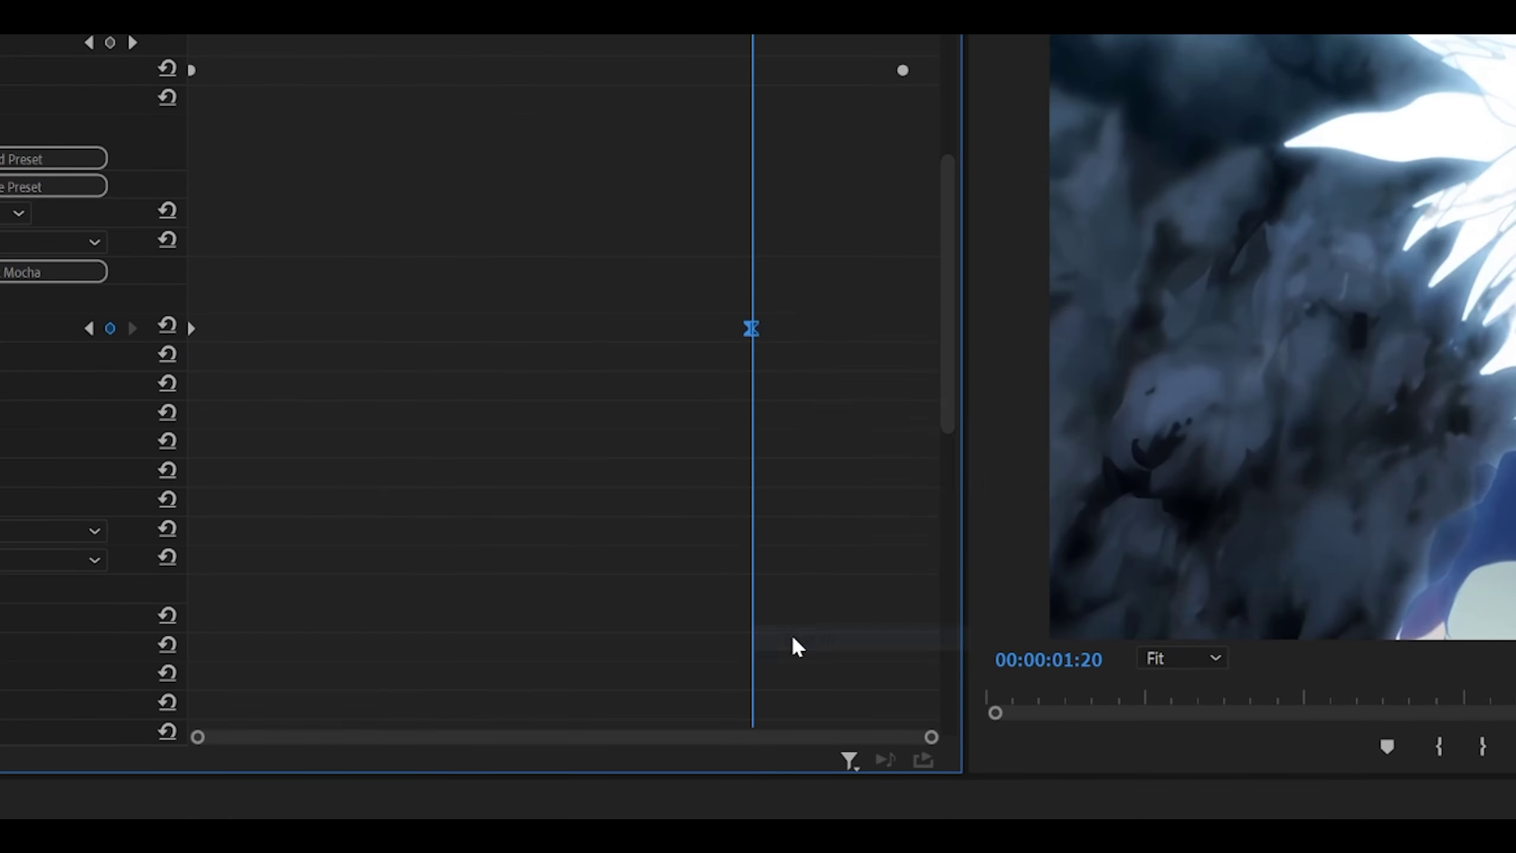
Step: Examine the S_Shake motion blur, wrap, and X, Y, Z and Tilt Shake settings
{"action": "scroll", "coordinate": [411, 208], "scroll_direction": "down", "scroll_amount": 2}
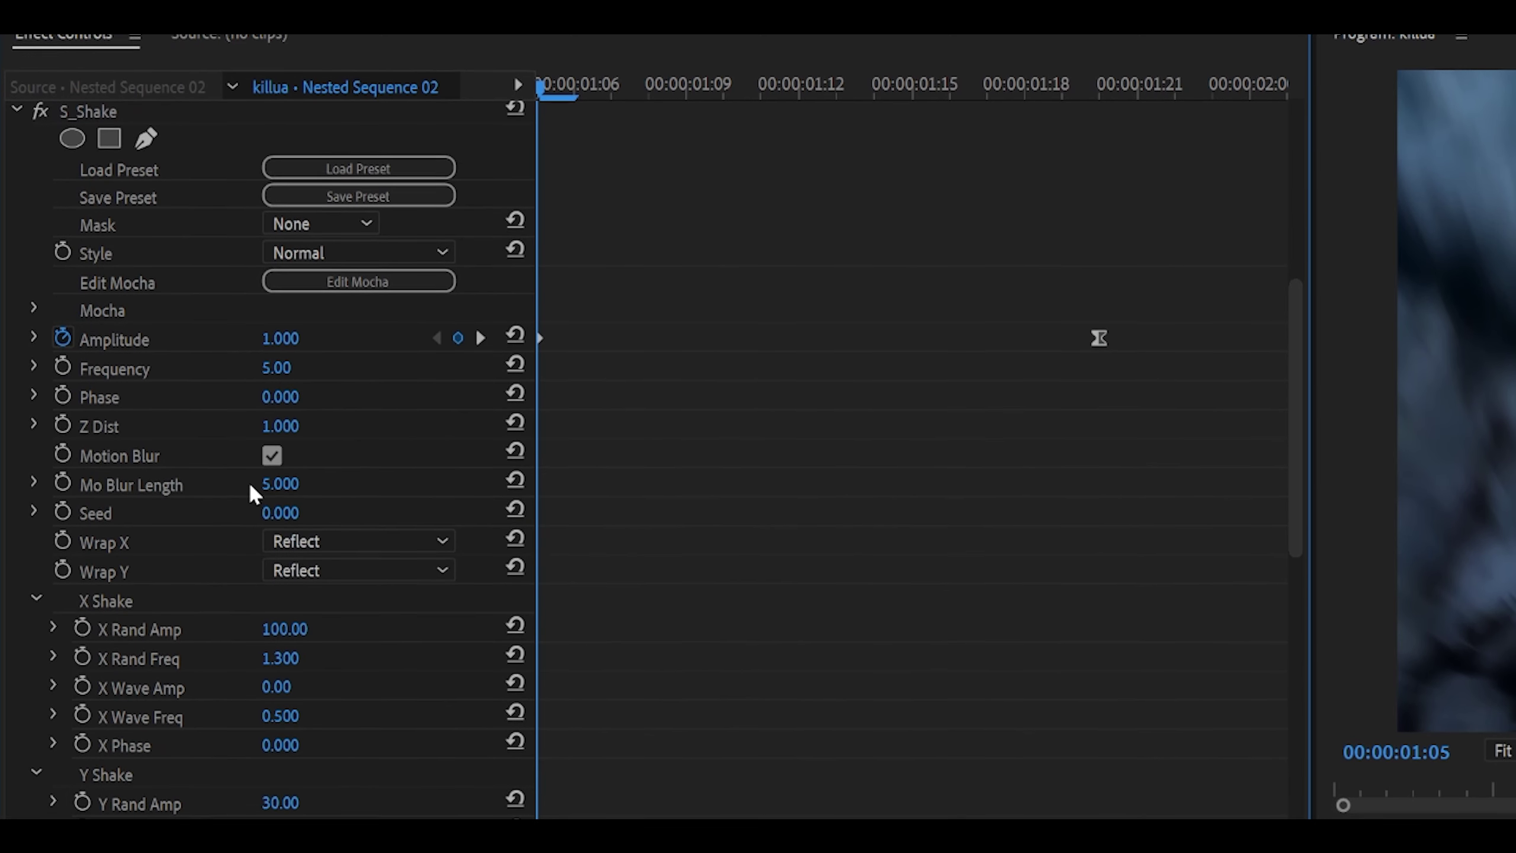
{"action": "scroll", "coordinate": [753, 513], "scroll_direction": "down", "scroll_amount": 4}
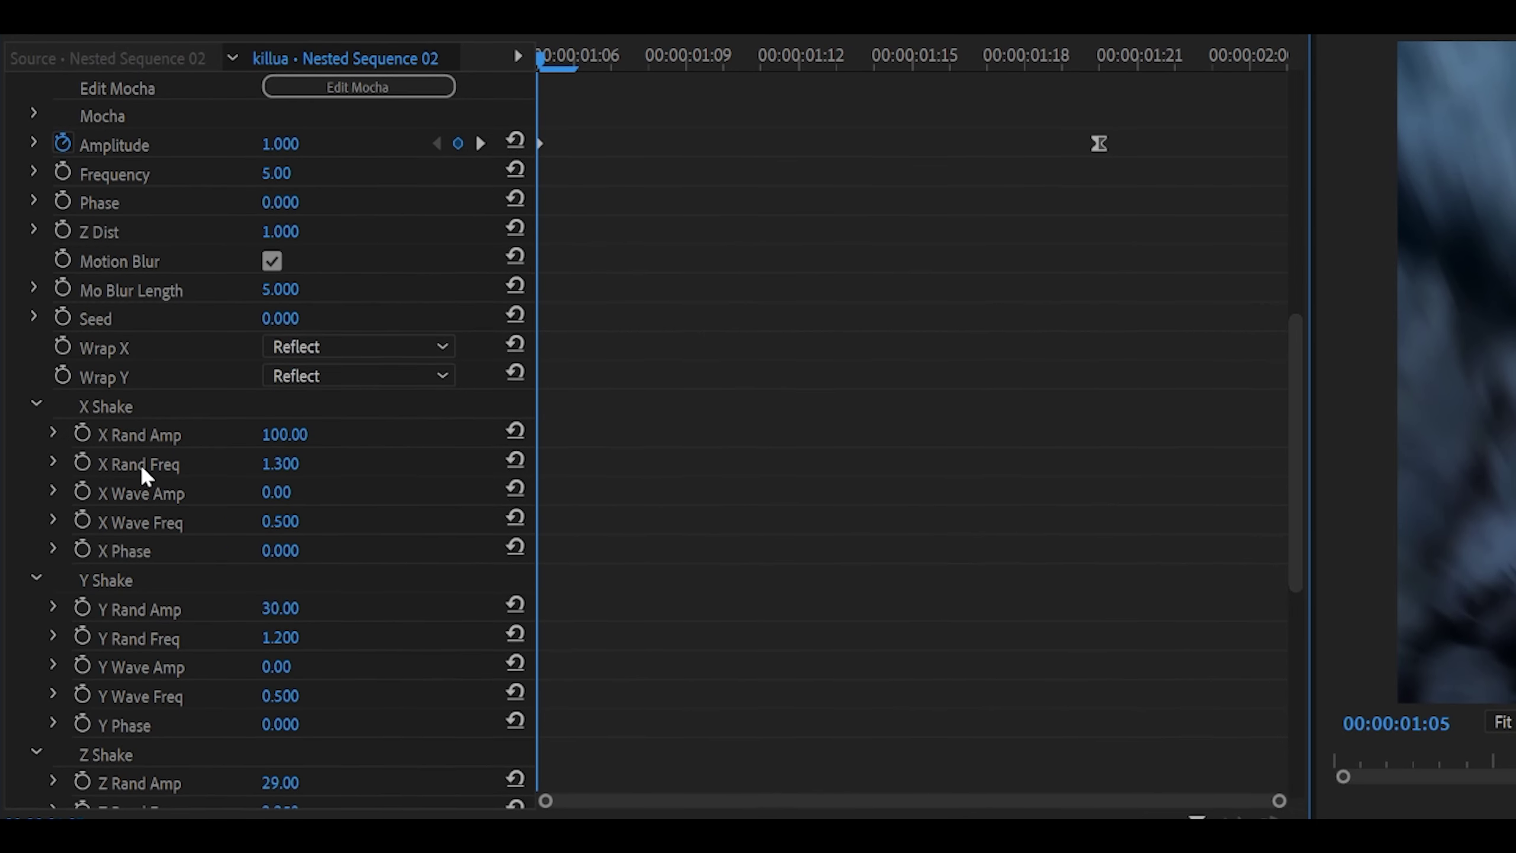
{"action": "scroll", "coordinate": [347, 458], "scroll_direction": "down", "scroll_amount": 3}
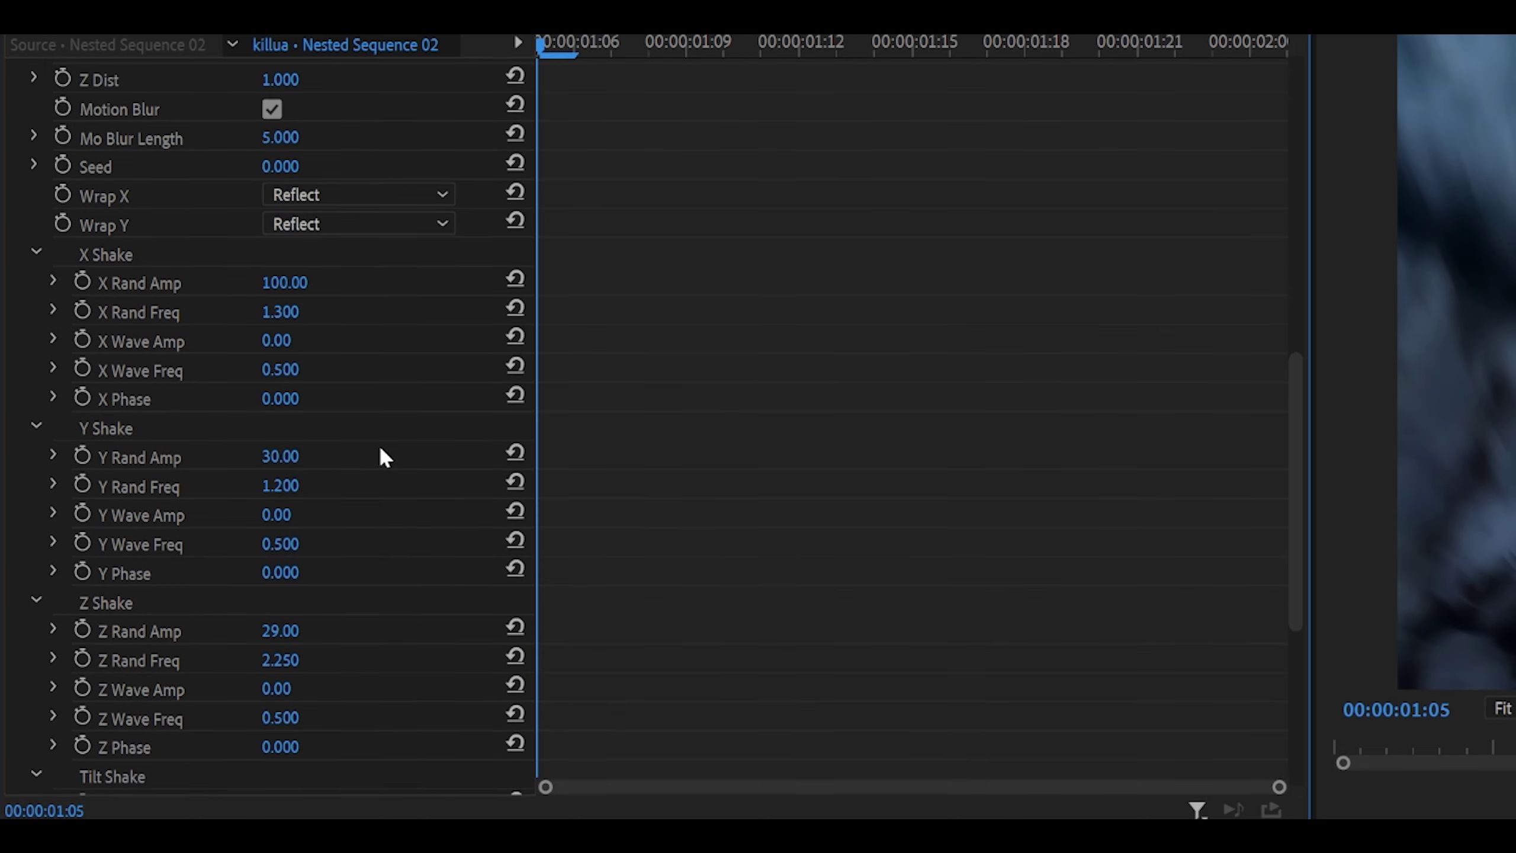
{"action": "scroll", "coordinate": [365, 483], "scroll_direction": "down", "scroll_amount": 3}
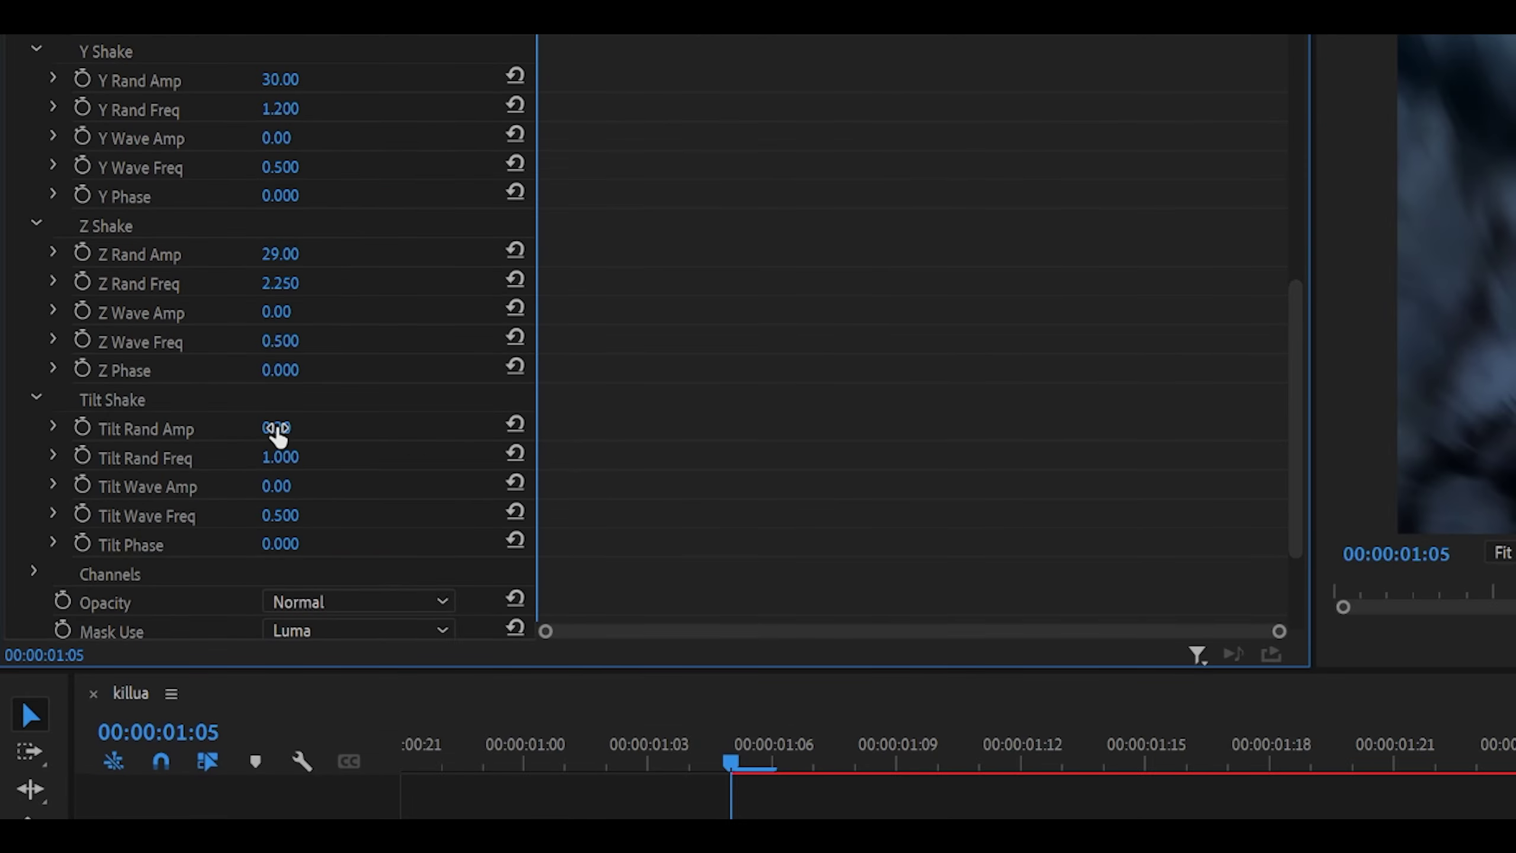
{"action": "scroll", "coordinate": [824, 516], "scroll_direction": "down", "scroll_amount": 5}
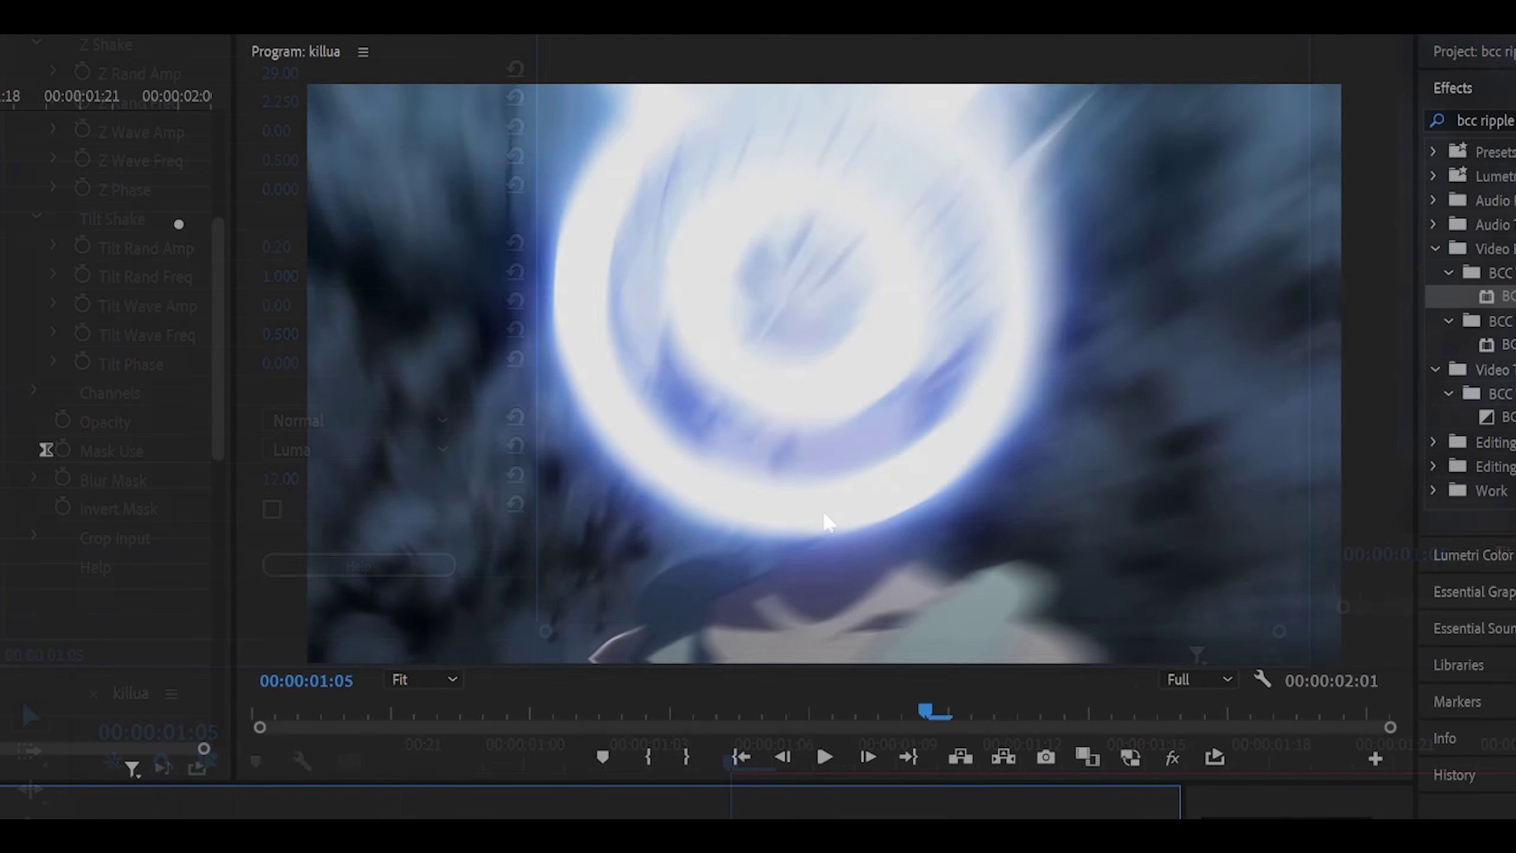
Step: Play the second clip from its start to check the shake, and step through the opening frames
{"action": "key", "text": "space"}
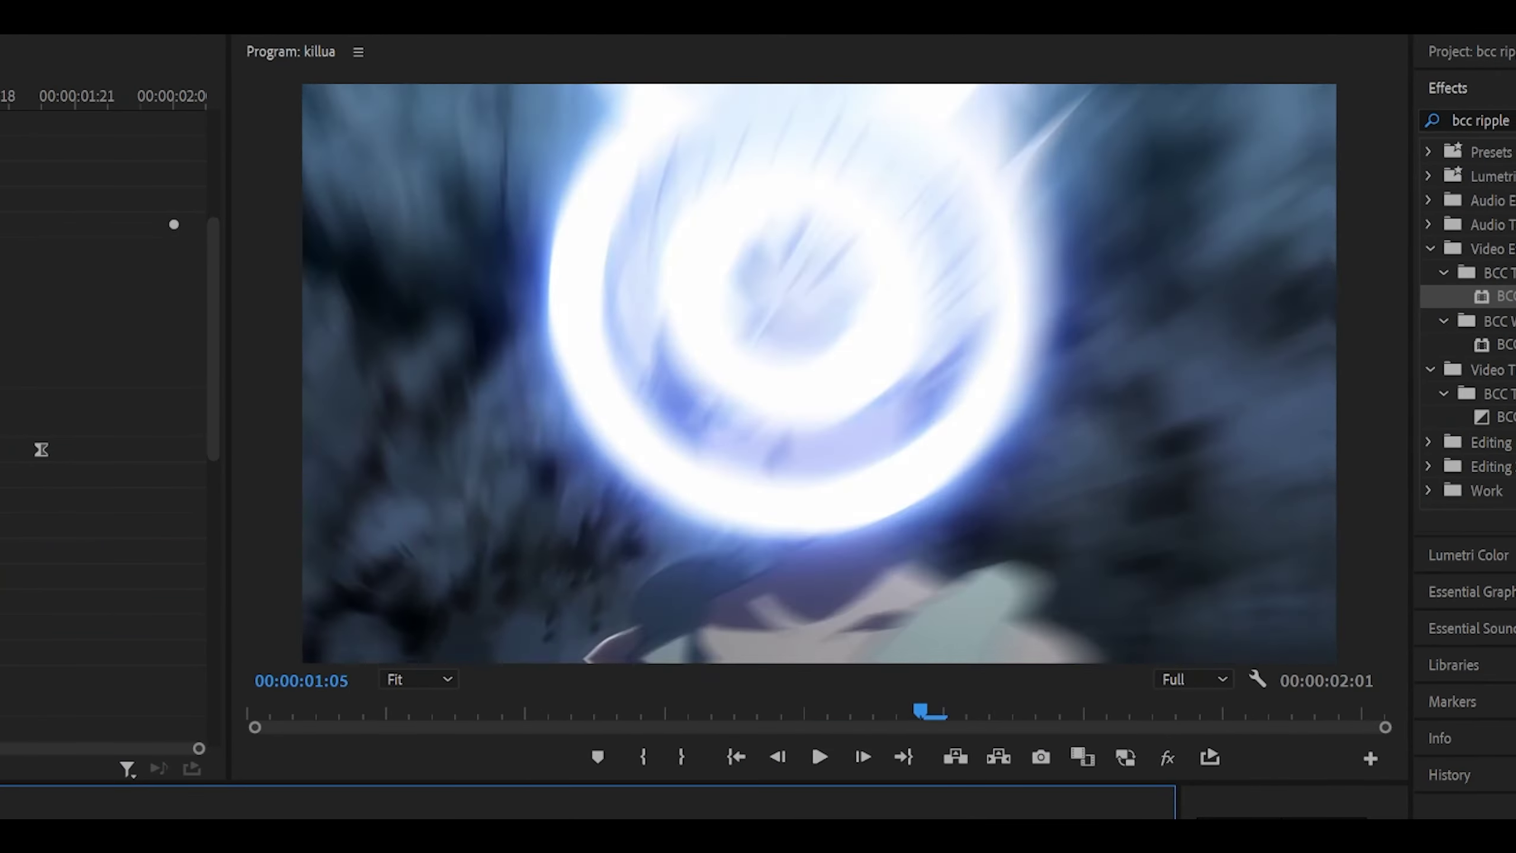
{"action": "key", "text": "space"}
{"action": "key", "text": "Right"}
{"action": "key", "text": "Left"}
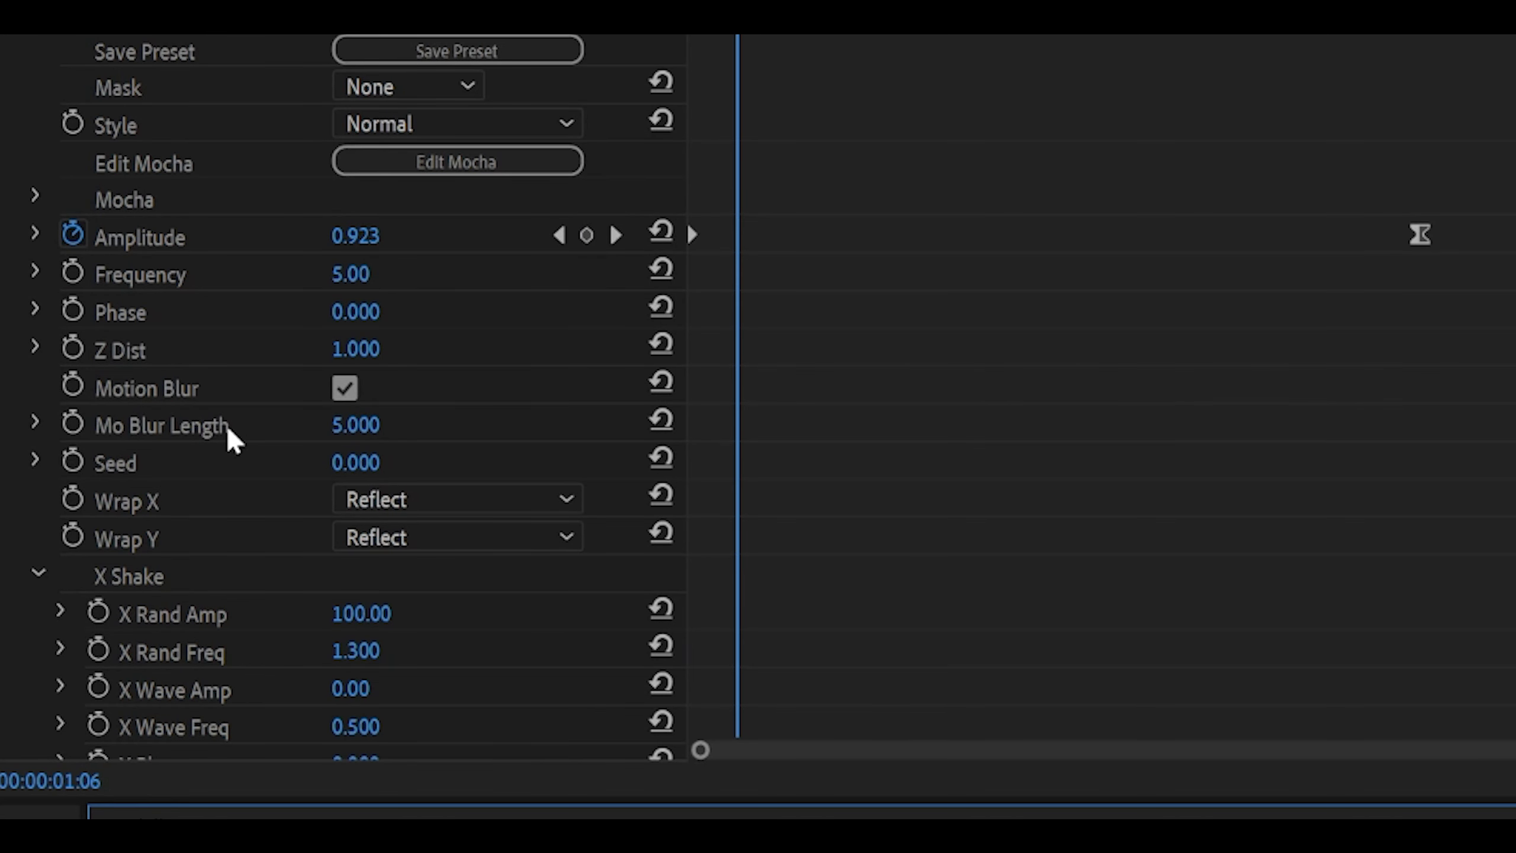
Step: Try a Mo Blur Length of 2.5 on the S_Shake effect
{"action": "left_click", "coordinate": [355, 424]}
{"action": "type", "text": "2."}
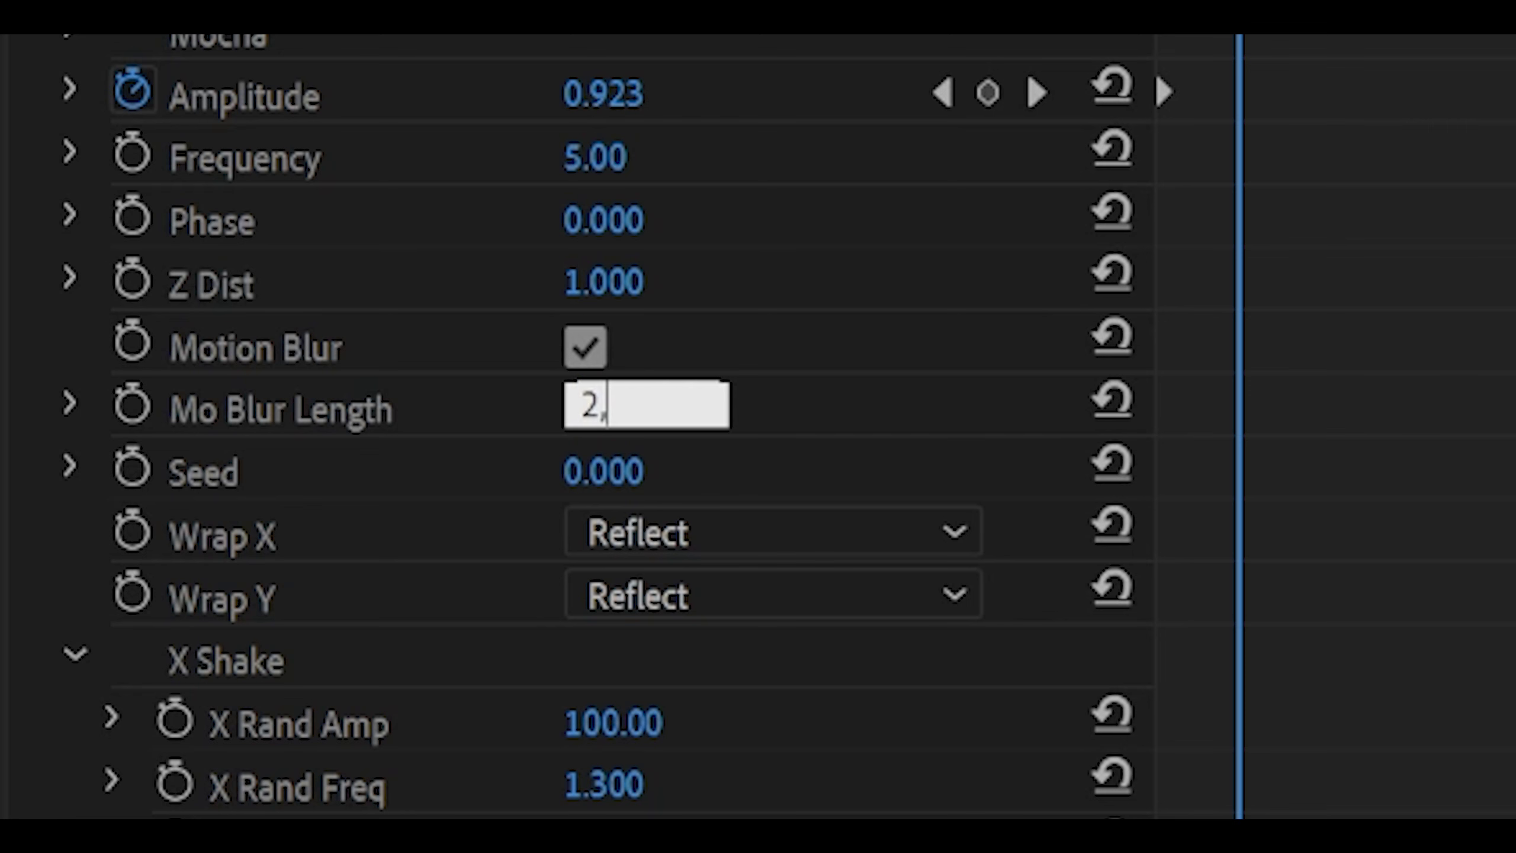
{"action": "type", "text": "5"}
{"action": "key", "text": "Return"}
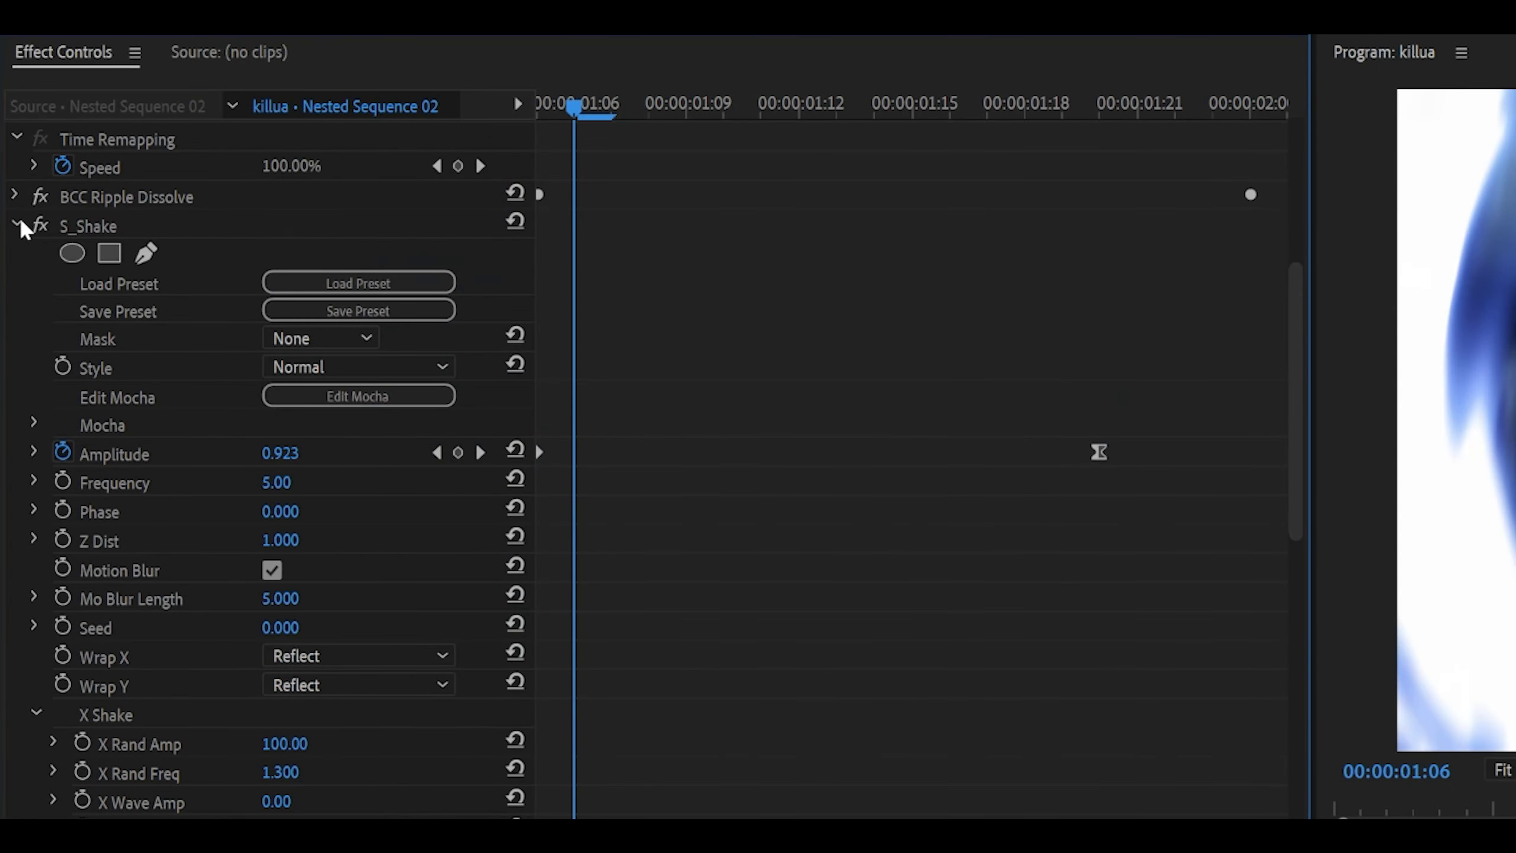
Step: Add the Levels effect to the second clip and keyframe its (RGB) Black Input Level at 75 at 00:00:01:06
{"action": "left_click", "coordinate": [21, 228]}
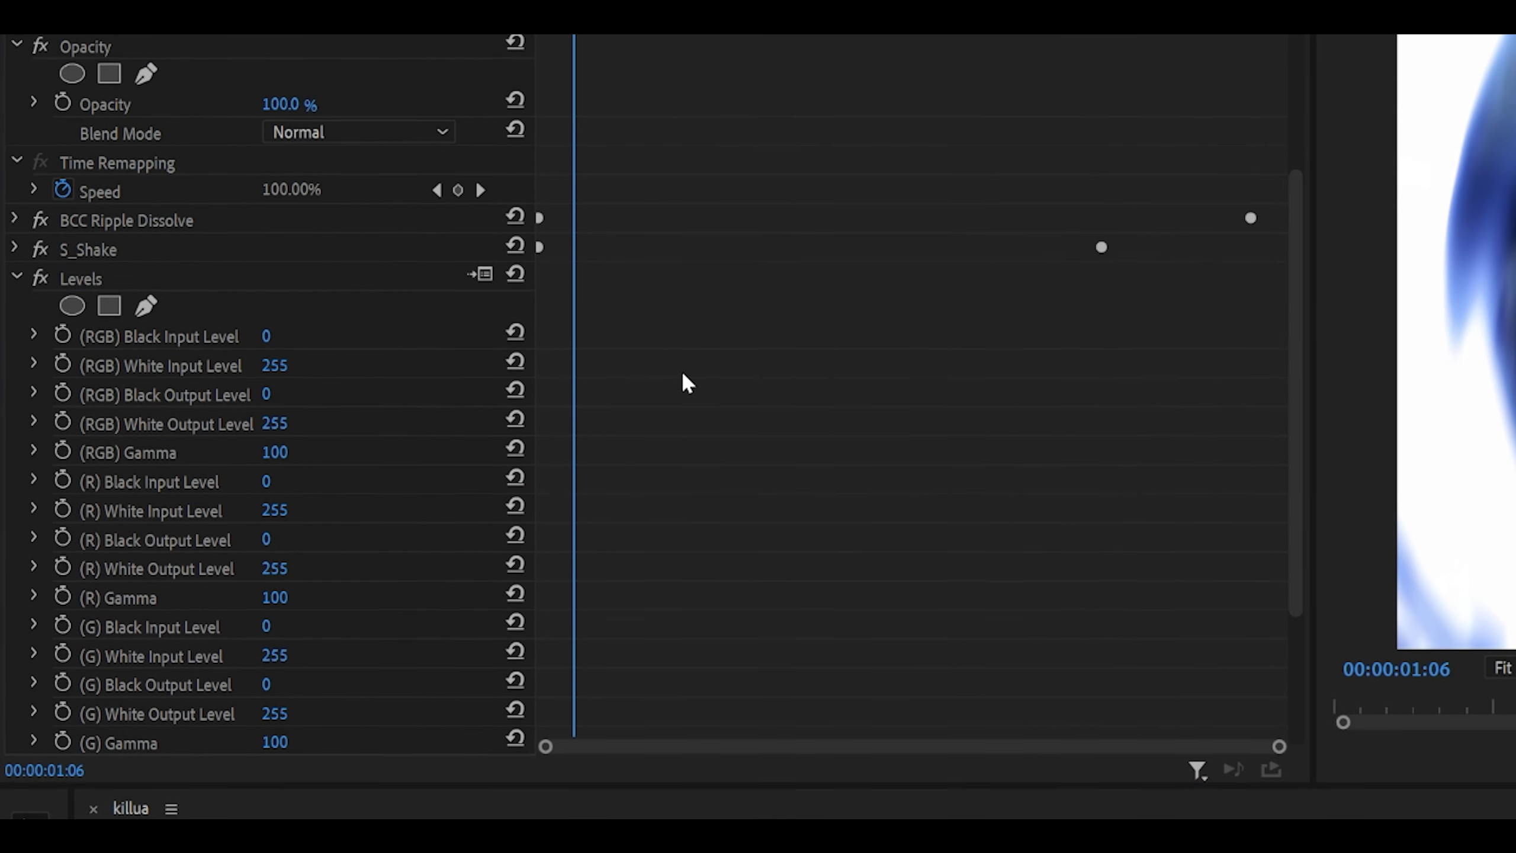
{"action": "key", "text": "Left"}
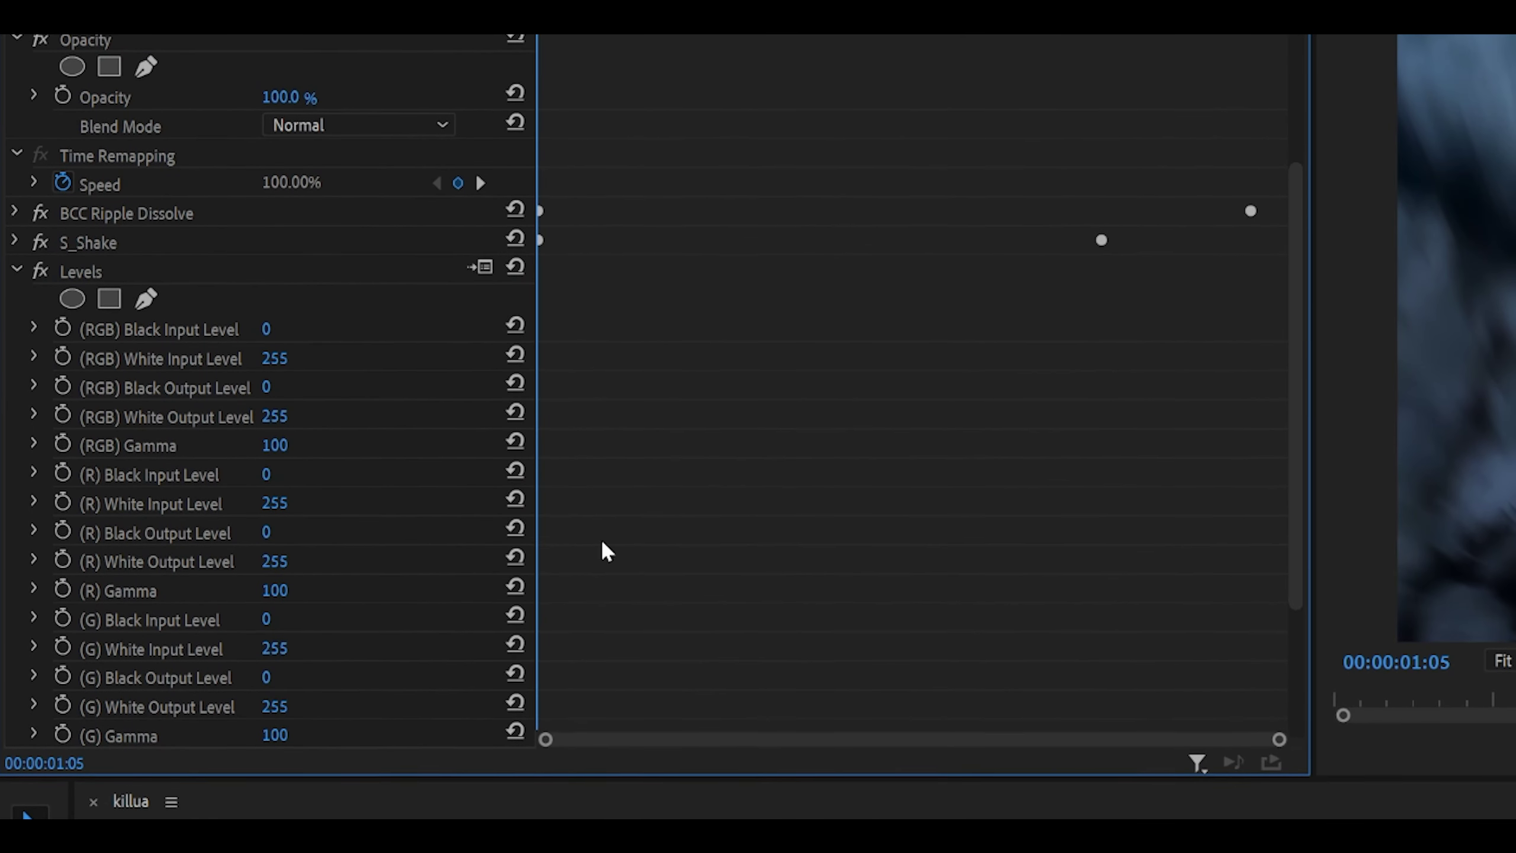
{"action": "key", "text": "Right"}
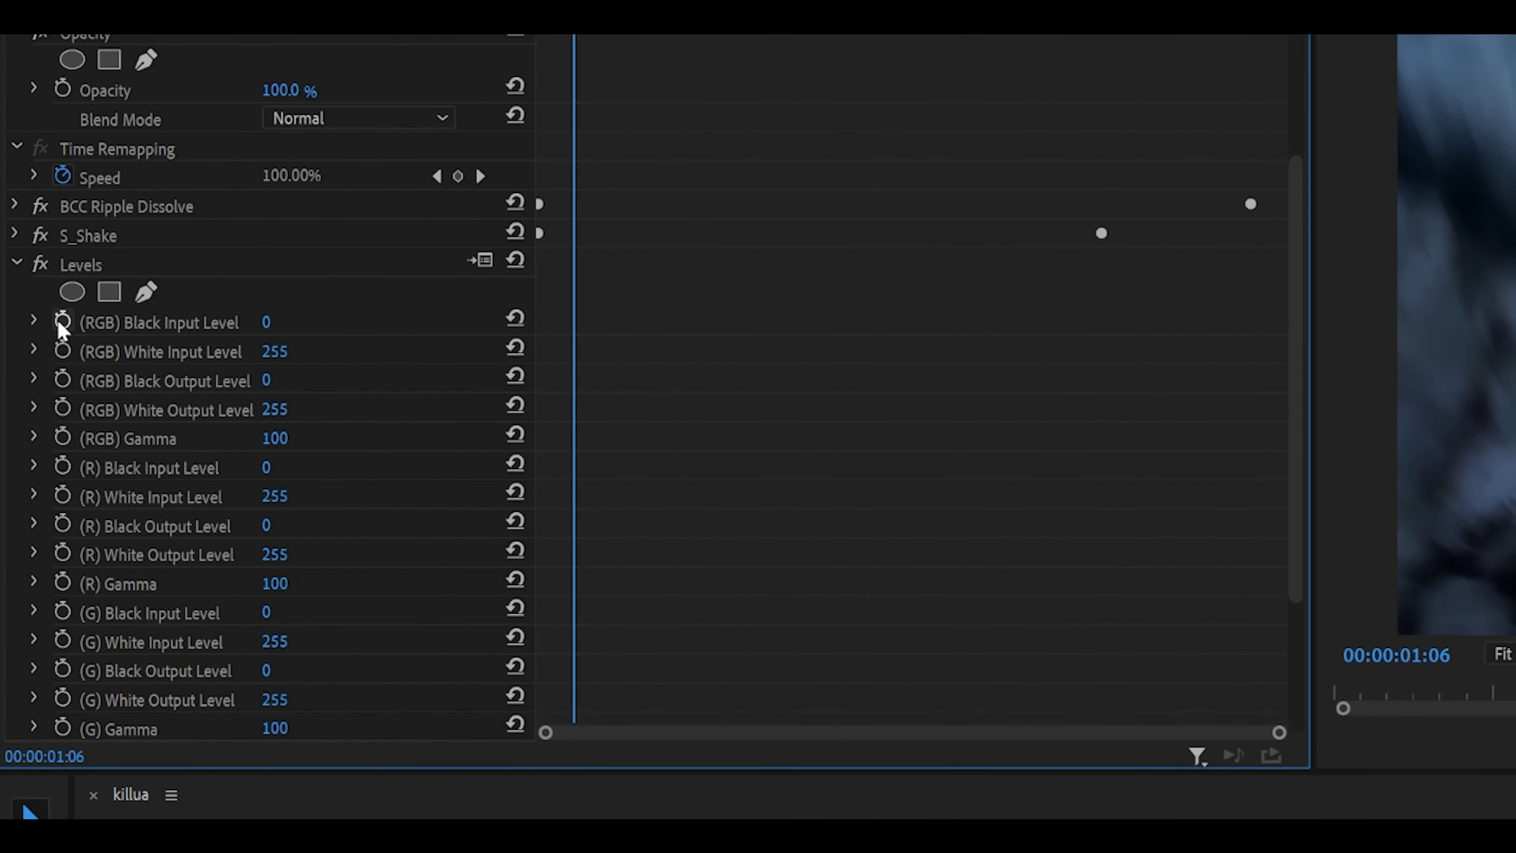
{"action": "left_click", "coordinate": [63, 322]}
{"action": "left_click", "coordinate": [266, 323]}
{"action": "type", "text": "75"}
{"action": "key", "text": "Return"}
Step: Keyframe the (RGB) Black Input Level back to its default of 0 at 00:00:01:21
{"action": "key", "text": "Right"}
{"action": "key", "text": "Right"}
{"action": "key", "text": "Right"}
{"action": "key", "text": "Right"}
{"action": "key", "text": "Right"}
{"action": "key", "text": "Right"}
{"action": "key", "text": "Right"}
{"action": "key", "text": "Right"}
{"action": "key", "text": "Right"}
{"action": "key", "text": "Right"}
{"action": "key", "text": "Right"}
{"action": "key", "text": "Right"}
{"action": "key", "text": "Right"}
{"action": "key", "text": "Right"}
{"action": "key", "text": "Right"}
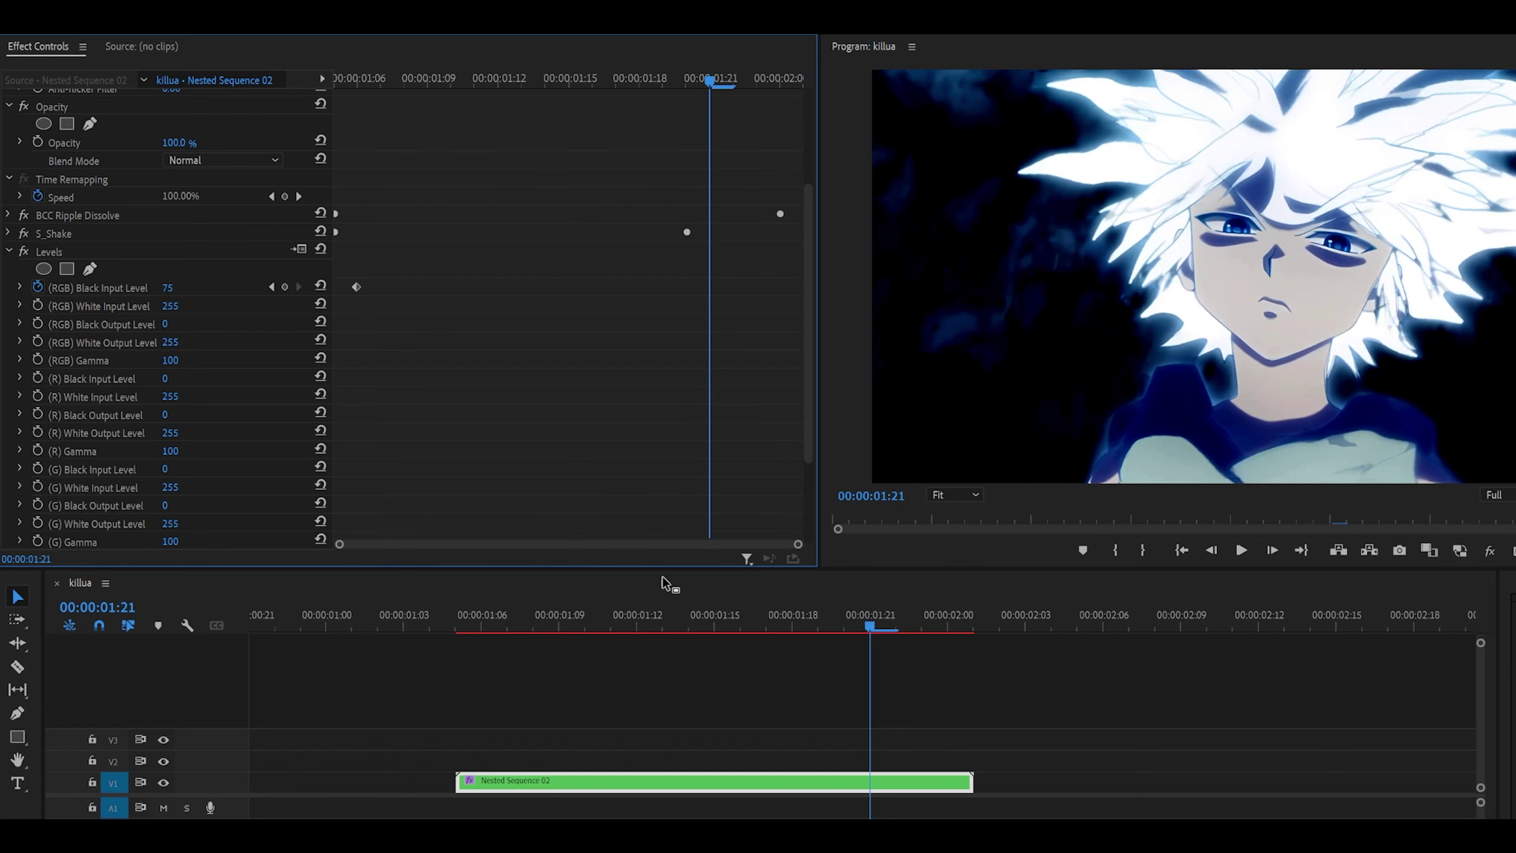
{"action": "left_click", "coordinate": [320, 286]}
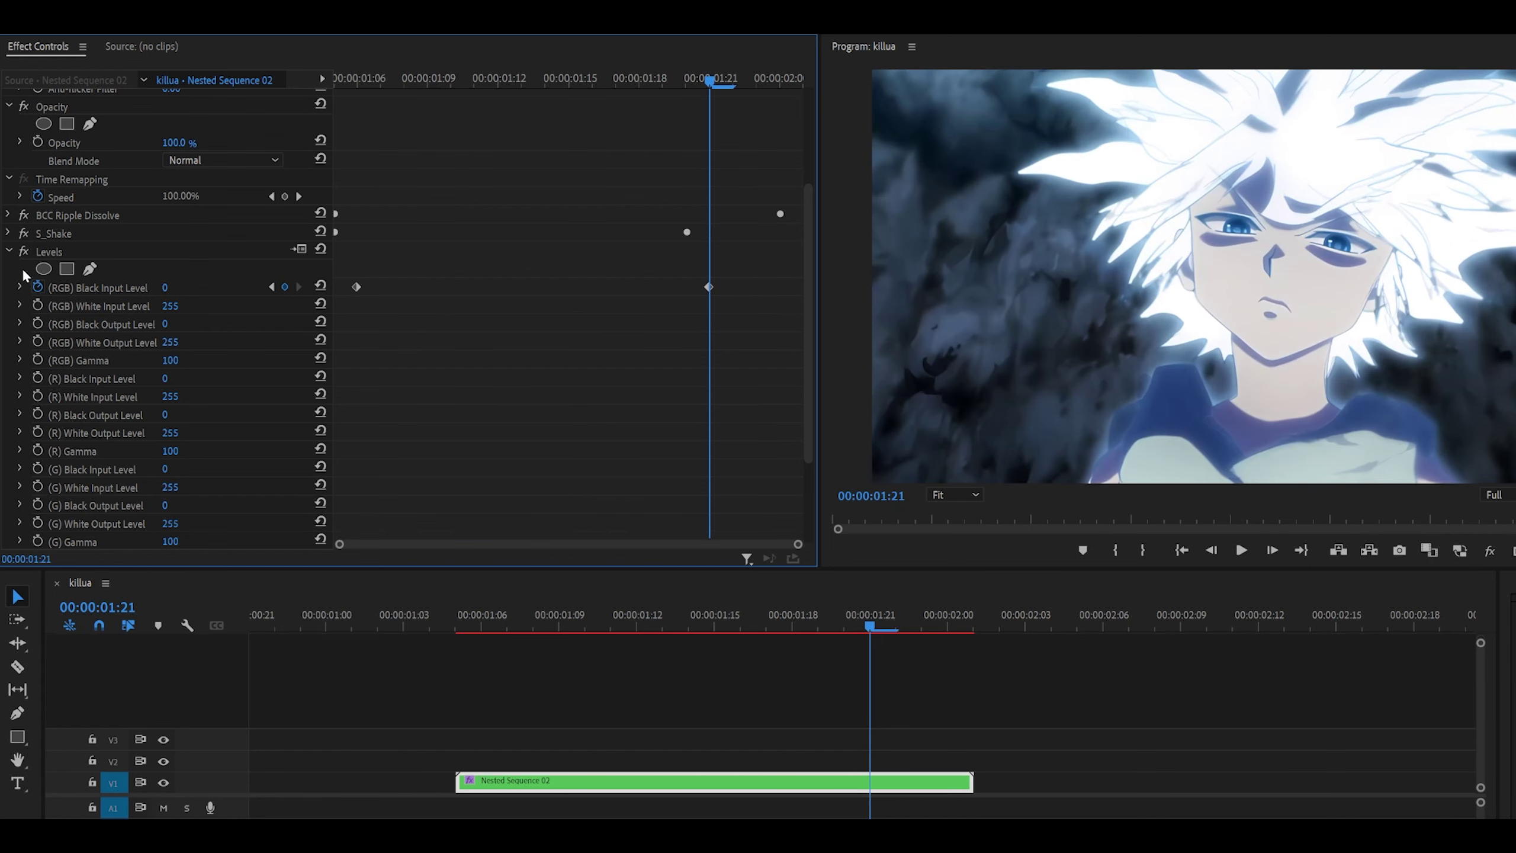
Step: Shape the (RGB) Black Input Level curve so it falls quickly after the first keyframe and flattens out toward the last
{"action": "left_click", "coordinate": [20, 287]}
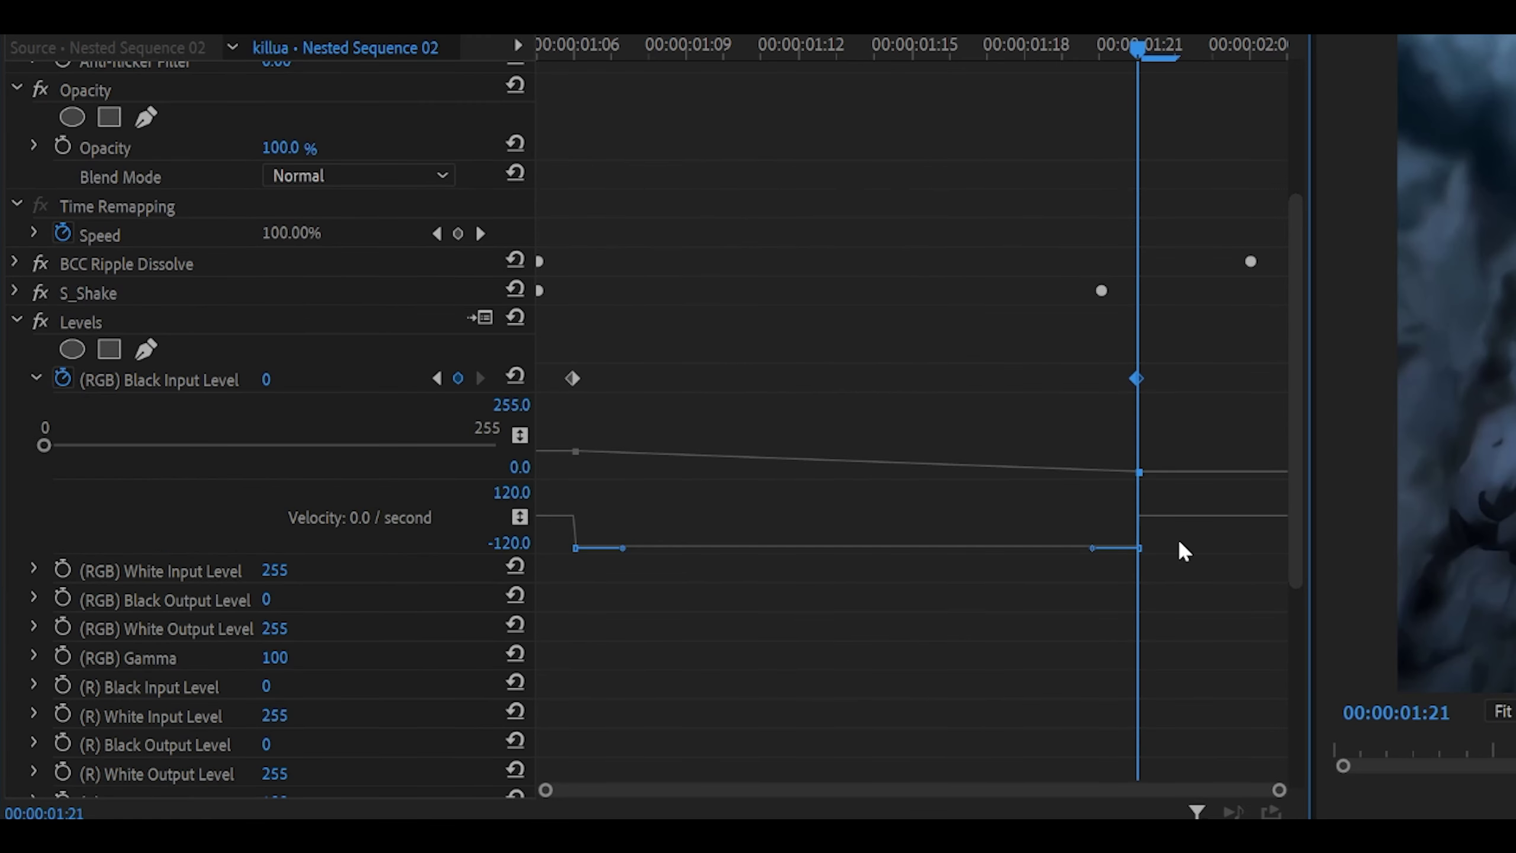
{"action": "left_click_drag", "start_coordinate": [1092, 548], "coordinate": [641, 511]}
{"action": "left_click", "coordinate": [754, 261]}
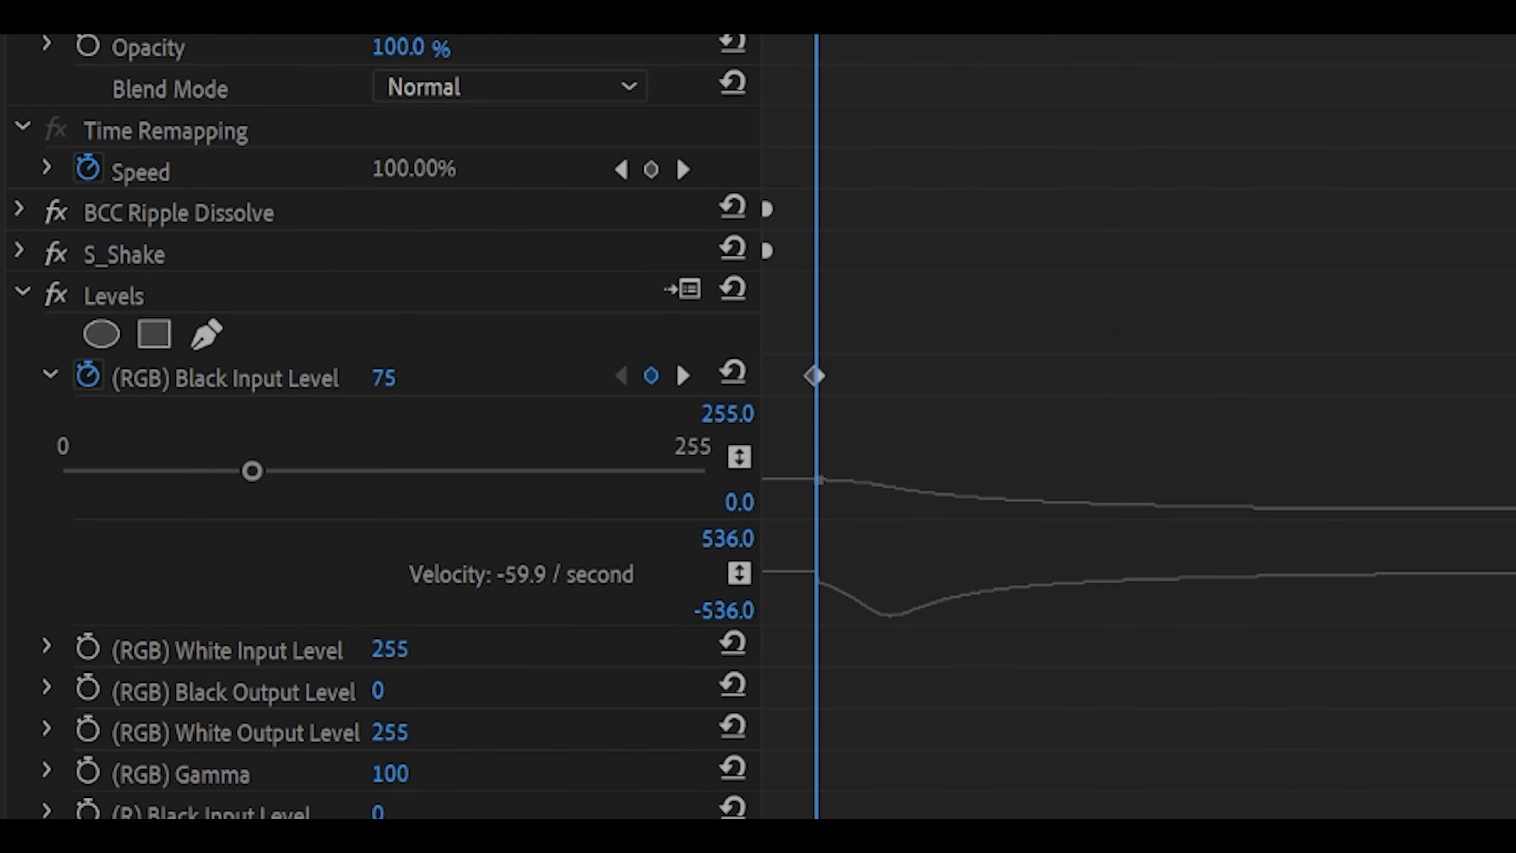
Step: Keyframe the (RGB) Black Input Level at 0 at the clip start, 00:00:01:05, and display the curve handles of all its keyframes
{"action": "key", "text": "Up"}
{"action": "left_click", "coordinate": [401, 381]}
{"action": "type", "text": "0"}
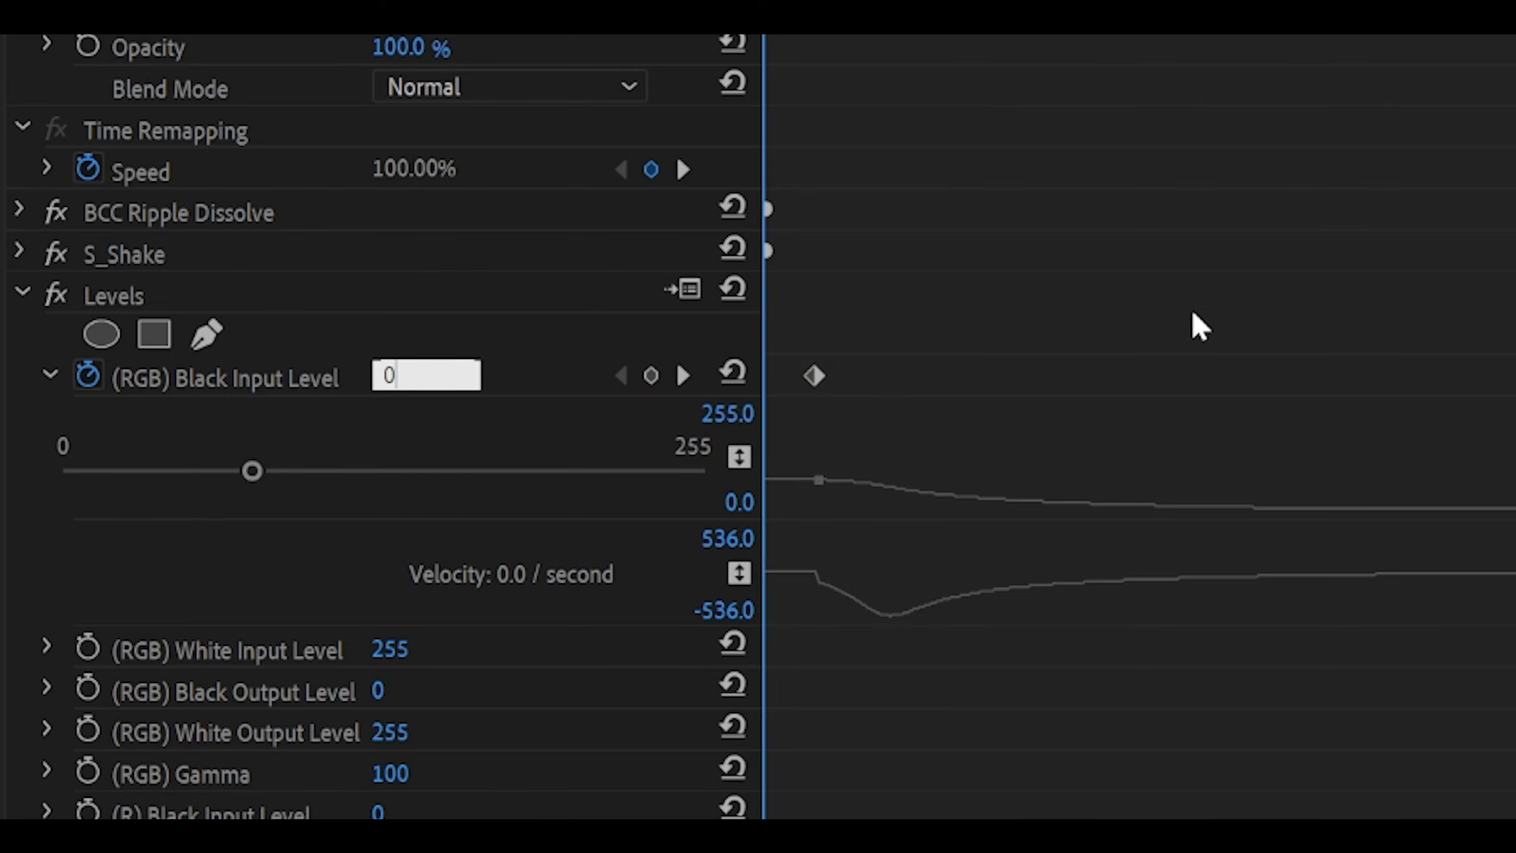
{"action": "key", "text": "Return"}
{"action": "left_click_drag", "start_coordinate": [1306, 349], "coordinate": [277, 446]}
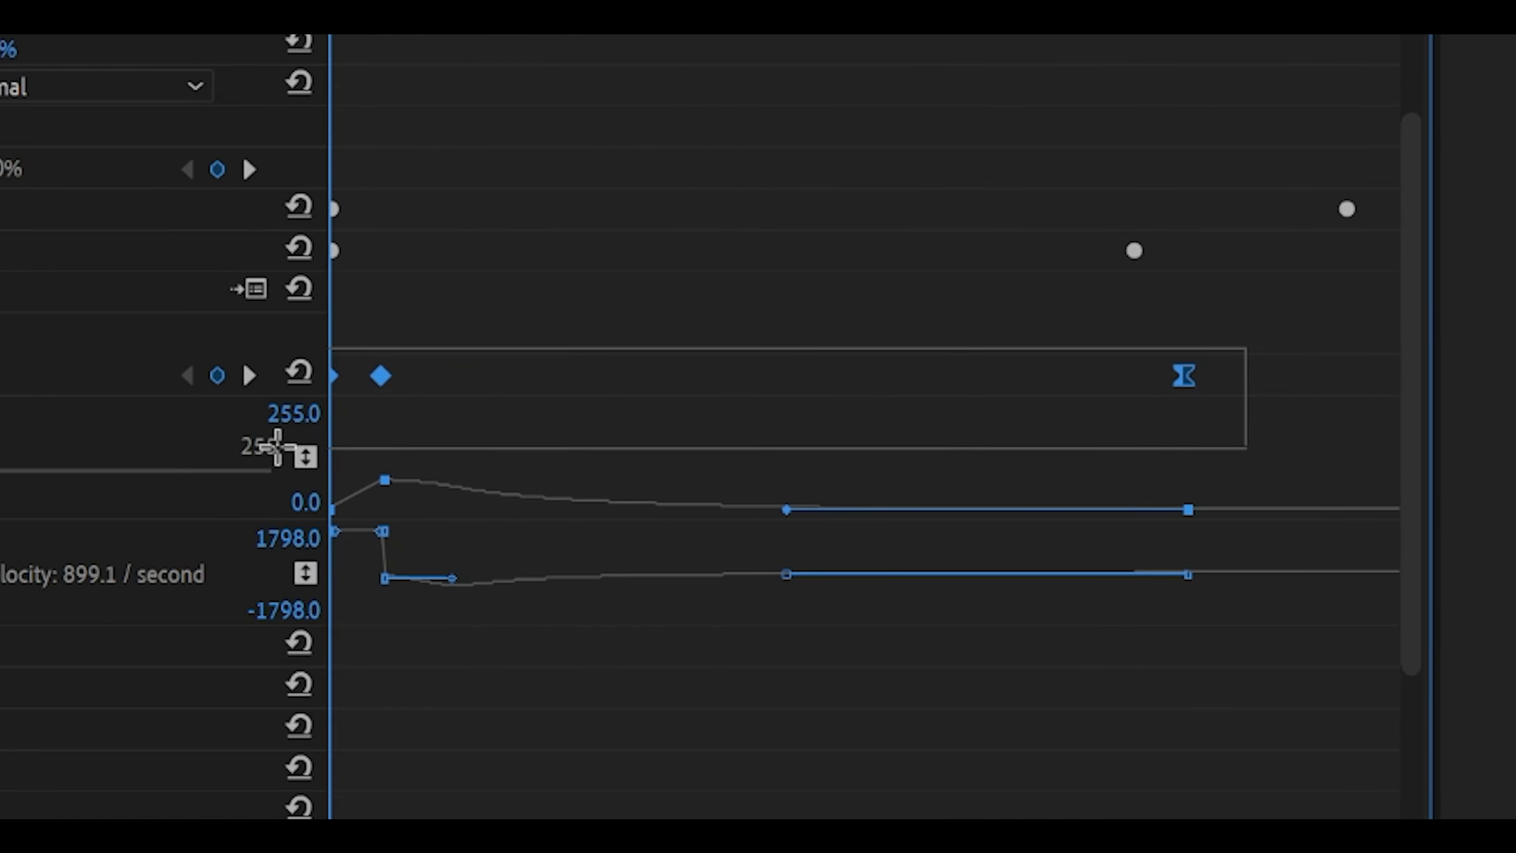
{"action": "left_click_drag", "start_coordinate": [277, 446], "coordinate": [277, 446]}
{"action": "left_click", "coordinate": [770, 507]}
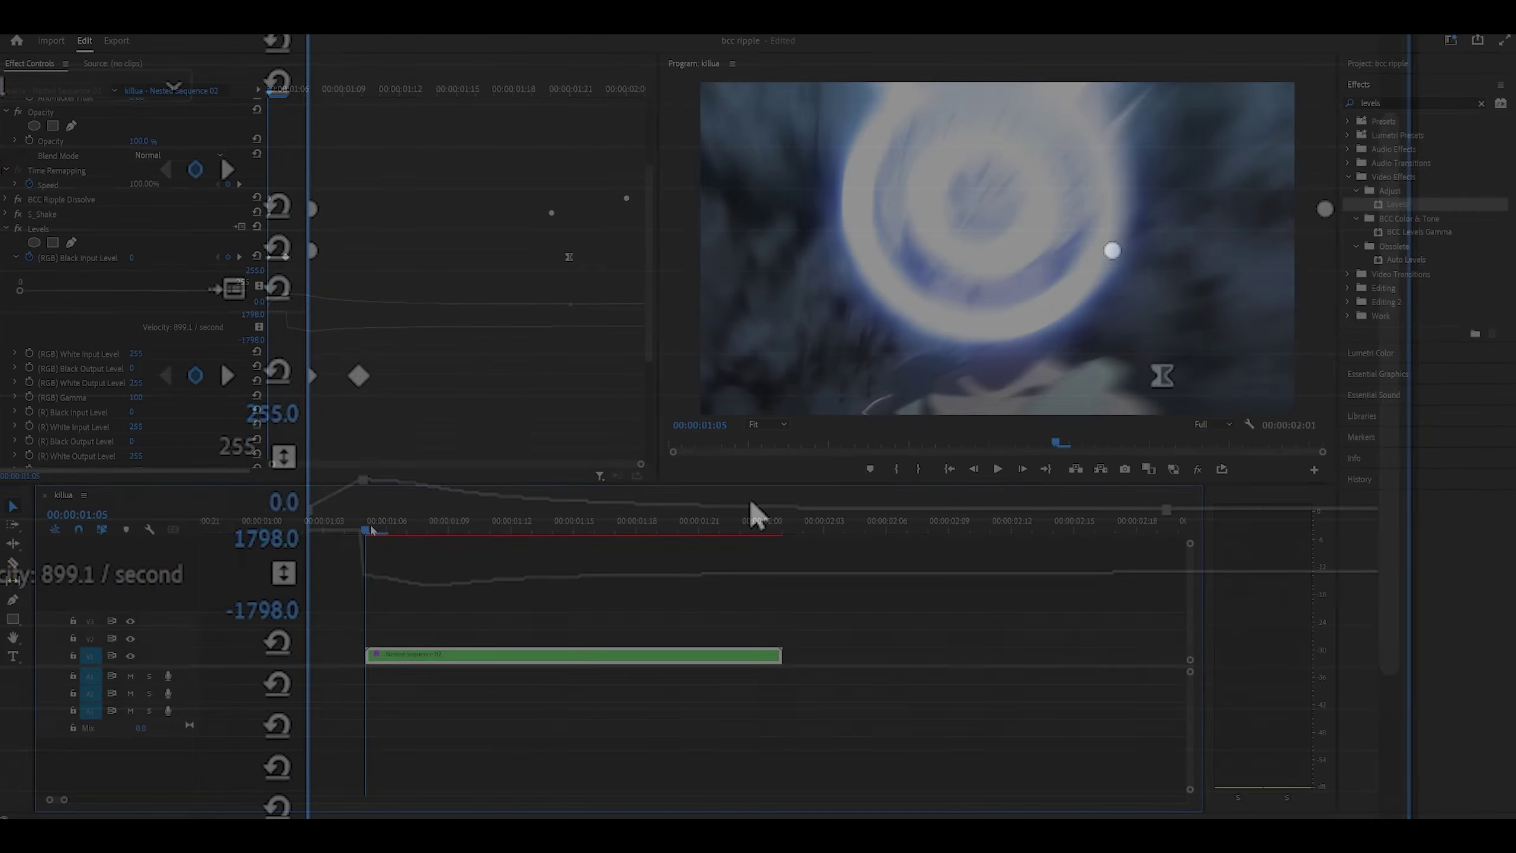
Step: Play the second clip from its beginning to check the combined ripple, shake and Levels animation
{"action": "key", "text": "space"}
{"action": "left_click", "coordinate": [356, 531]}
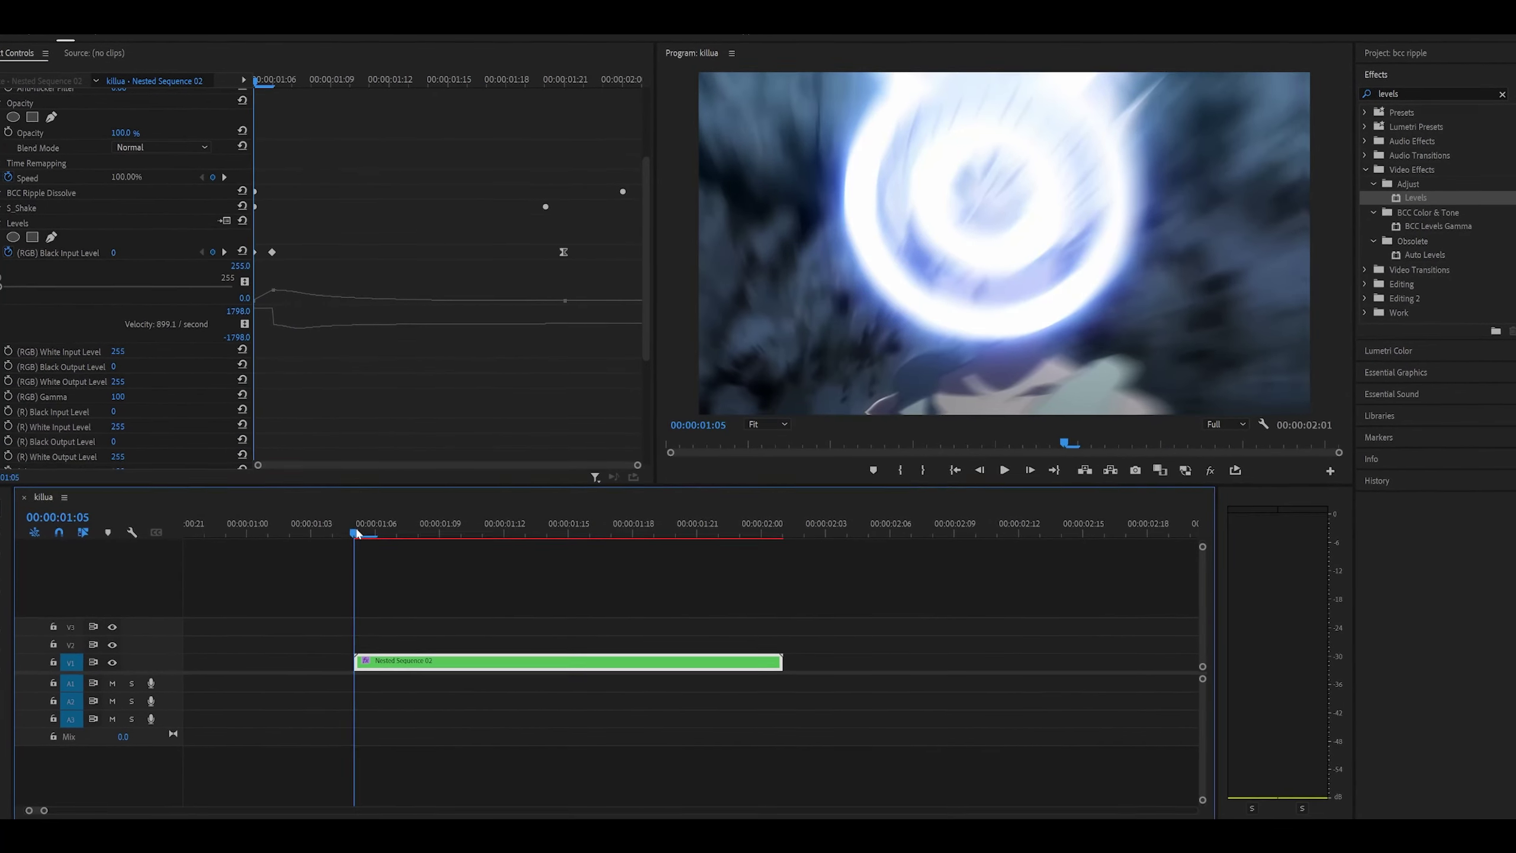